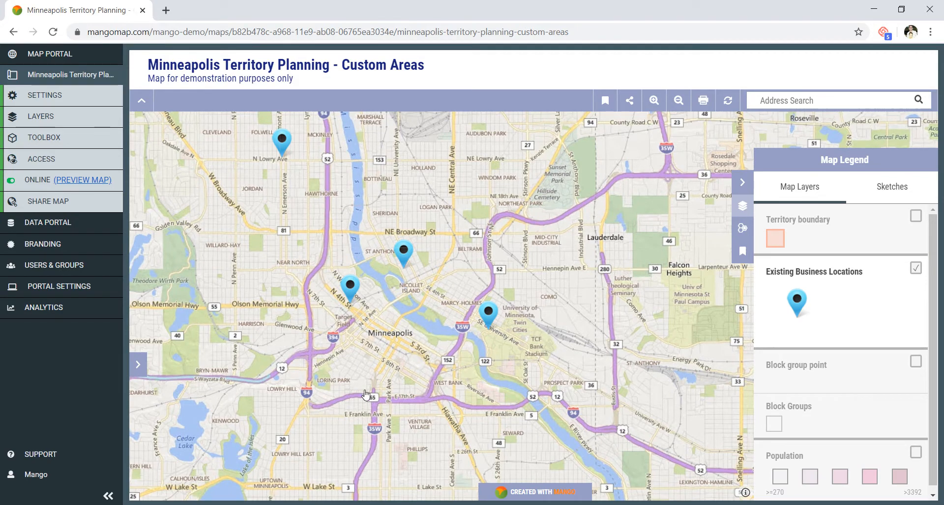
- Display the Territory boundary layer together with the existing business locations
drag(425, 311, 424, 362)
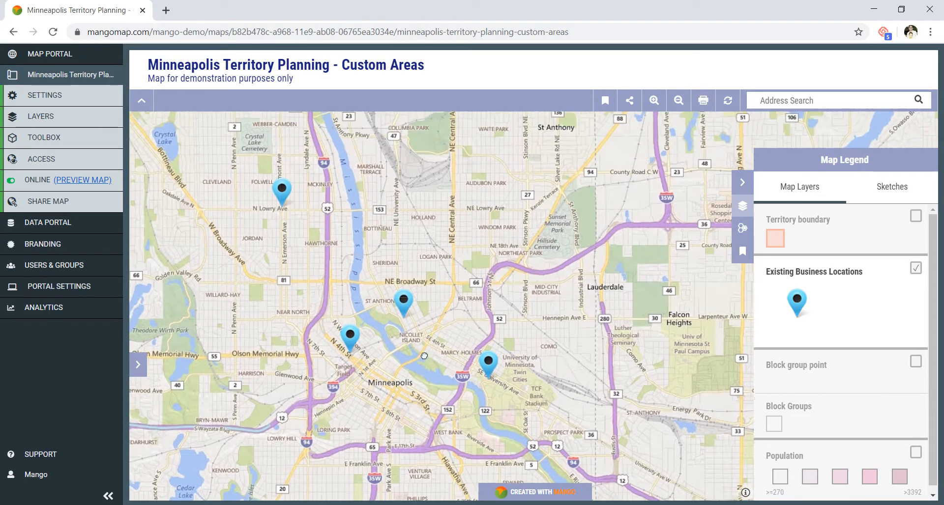
click(915, 269)
click(916, 269)
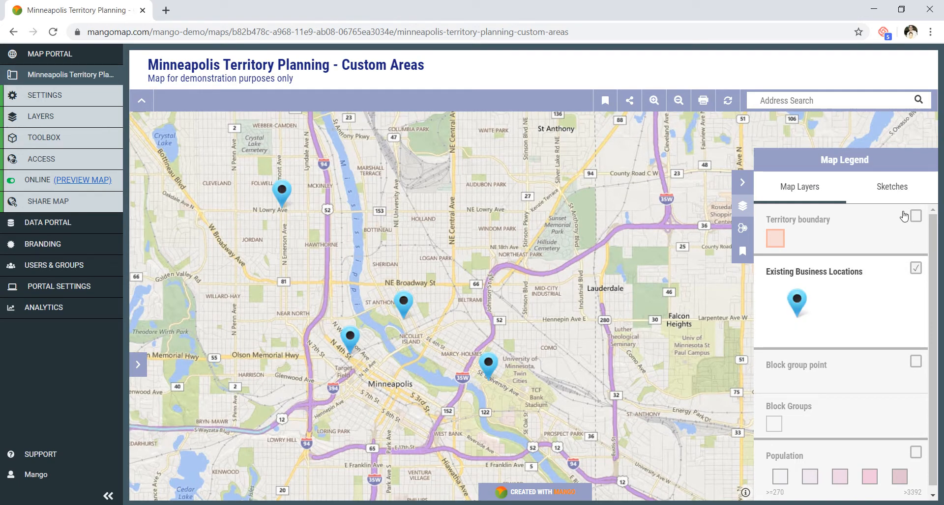
click(917, 219)
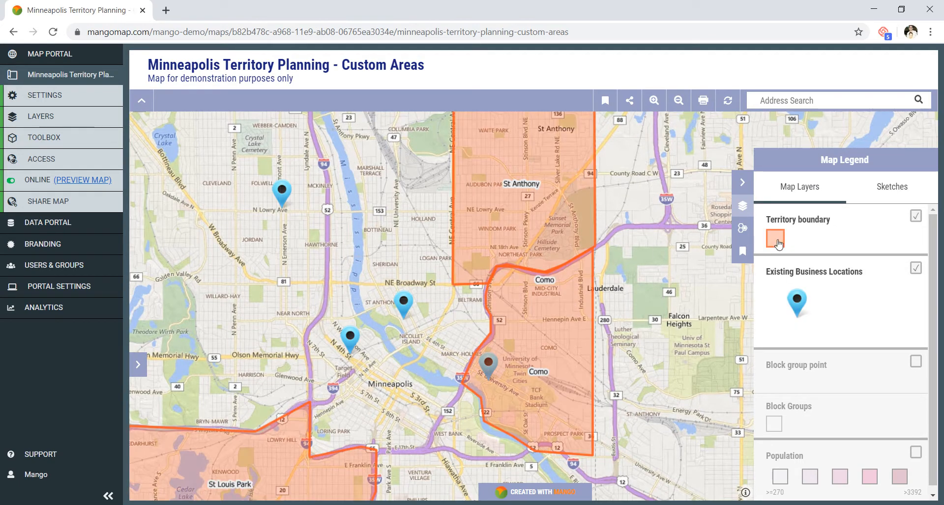
drag(509, 234, 511, 283)
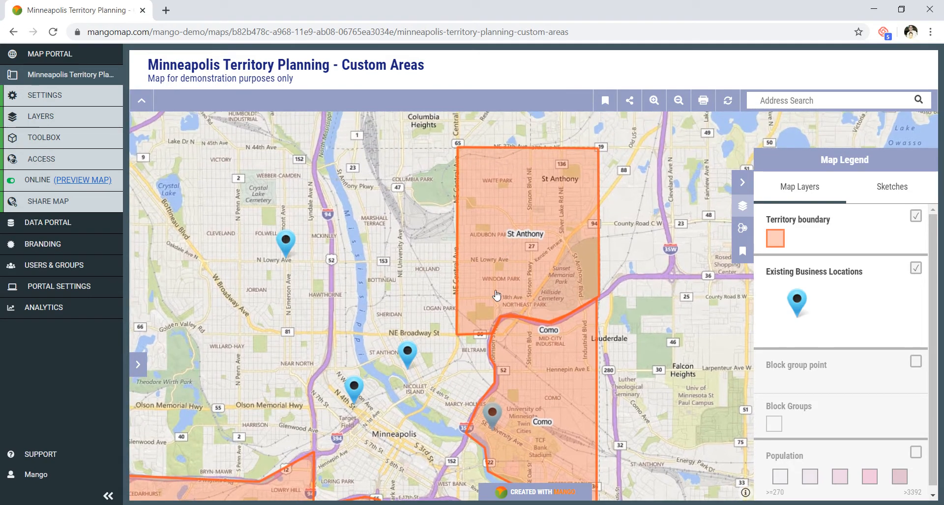
drag(491, 317, 492, 269)
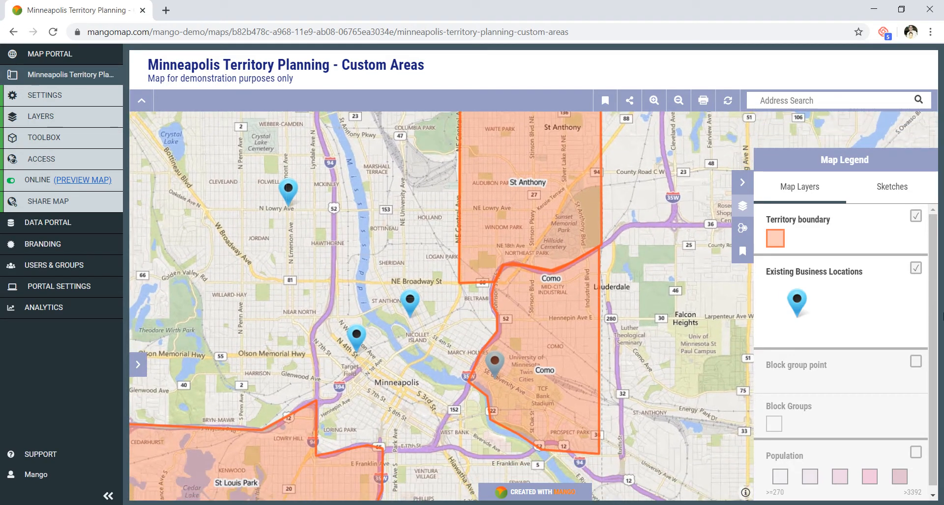
- Turn on the Block group point and Block Groups layers and check the details of the block group near Nicollet Island
click(917, 361)
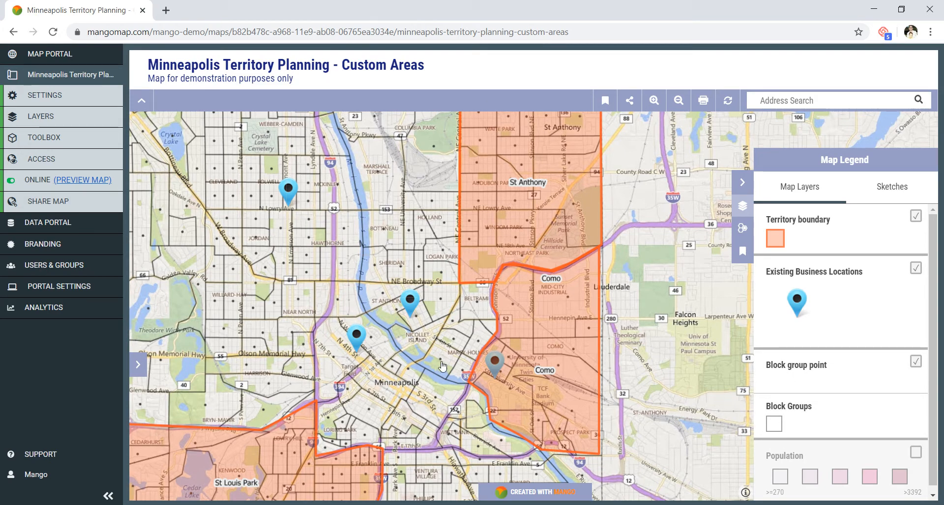
click(390, 322)
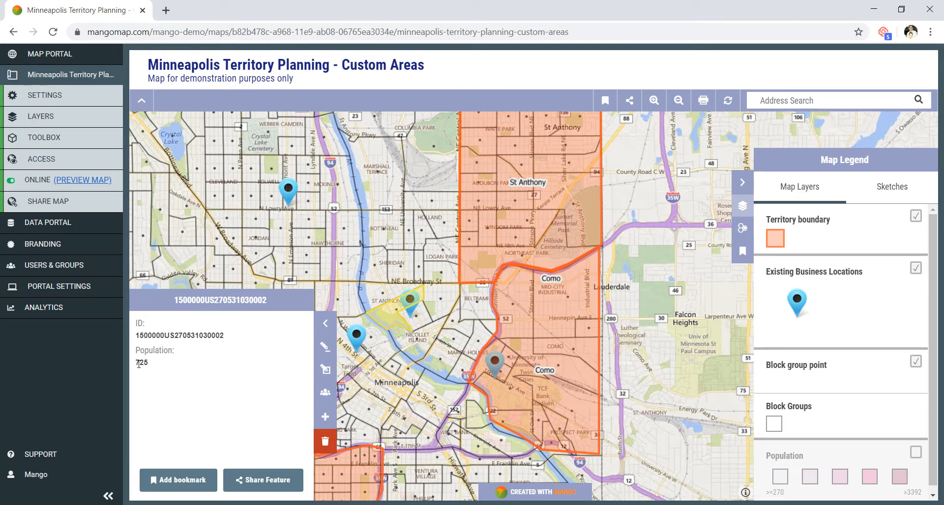
click(326, 326)
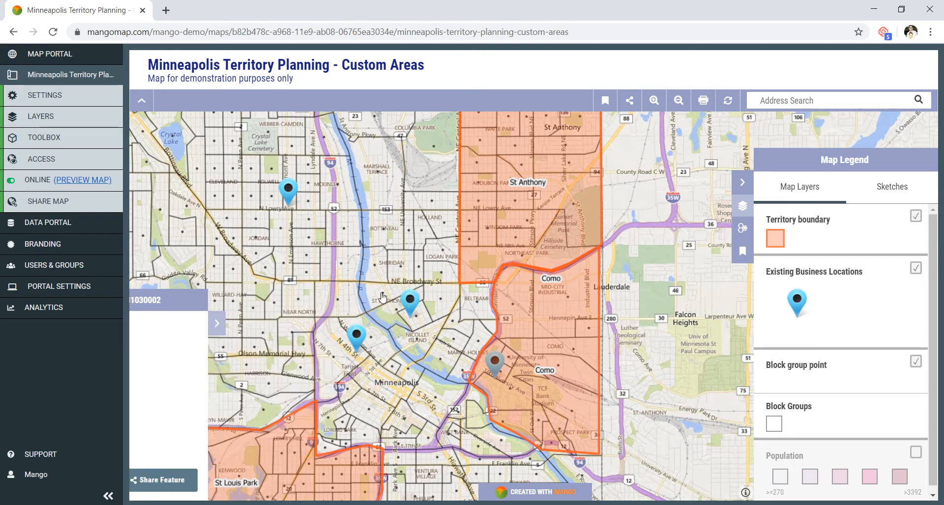
- Add a new territory polygon from the St Anthony territory, tracing the river on the west and the St Anthony and Como borders on the east
drag(407, 270, 402, 307)
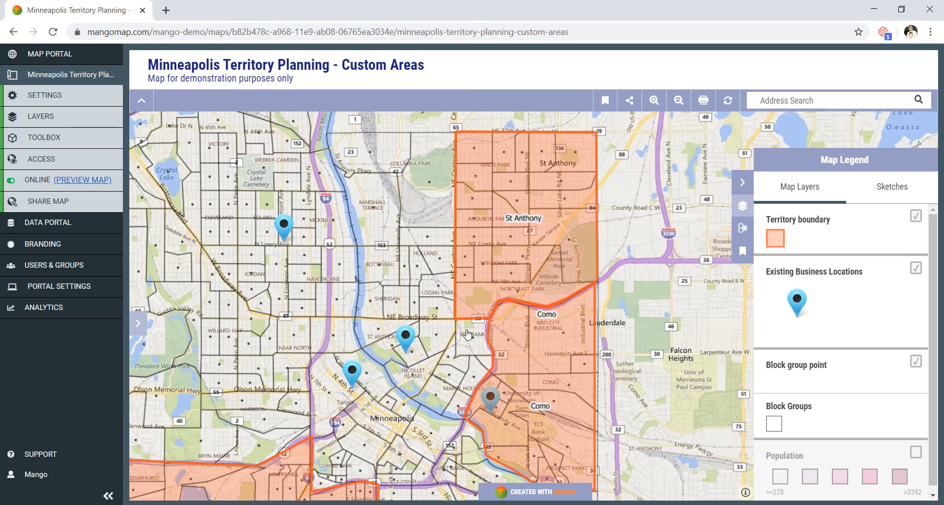
click(476, 306)
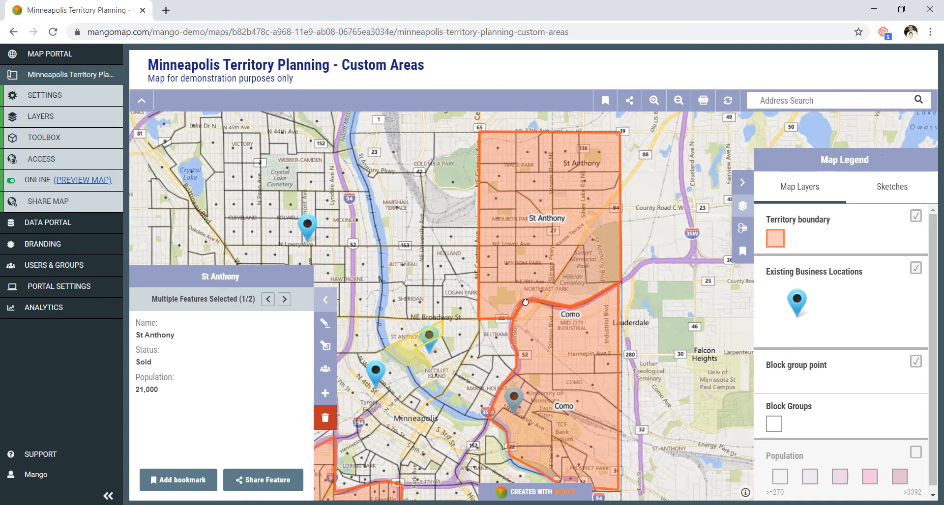
click(326, 398)
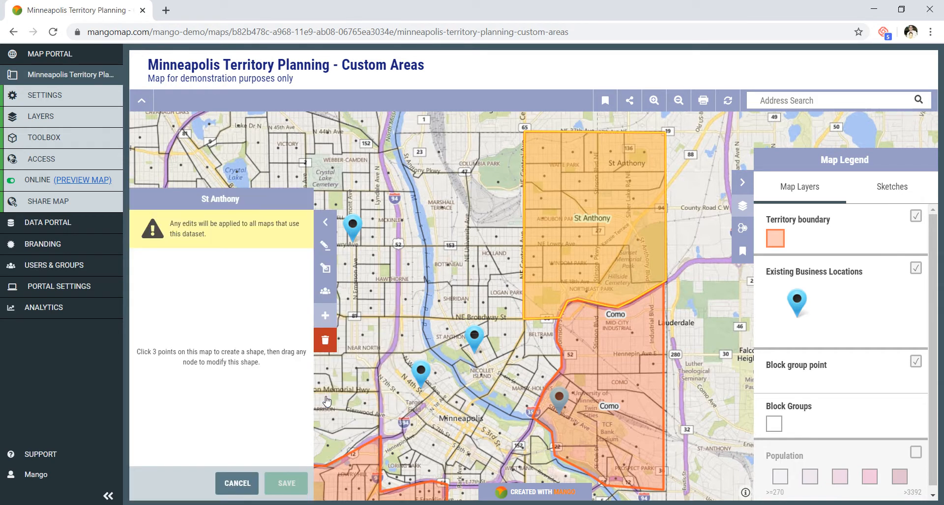
click(525, 132)
click(396, 132)
click(413, 184)
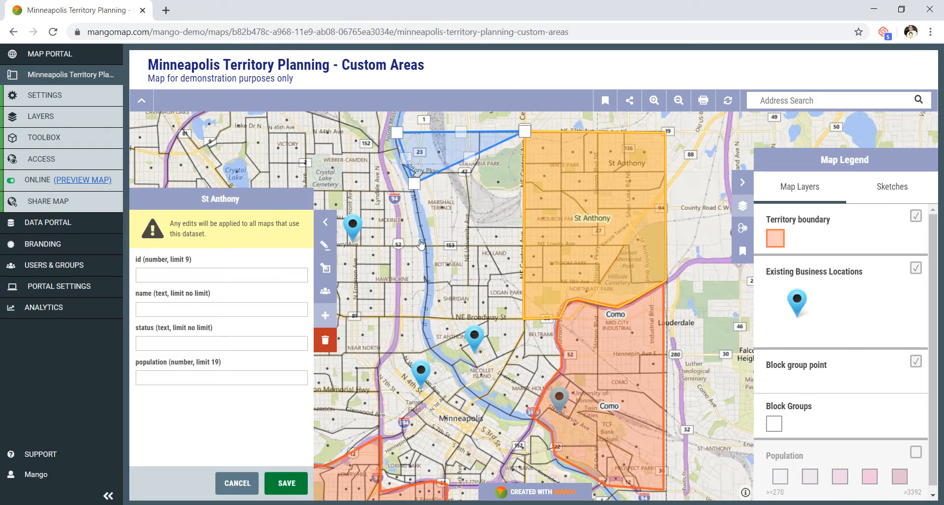
click(428, 254)
click(428, 333)
click(464, 378)
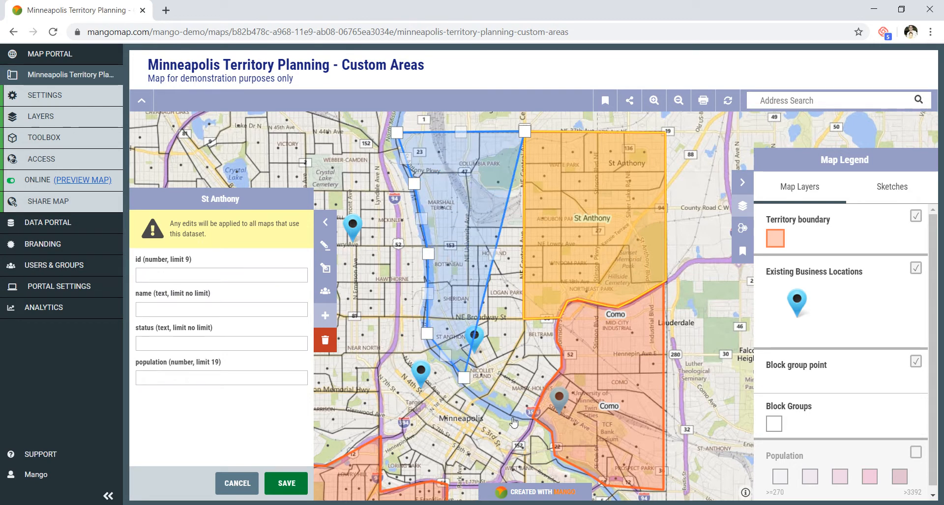
click(516, 414)
click(558, 372)
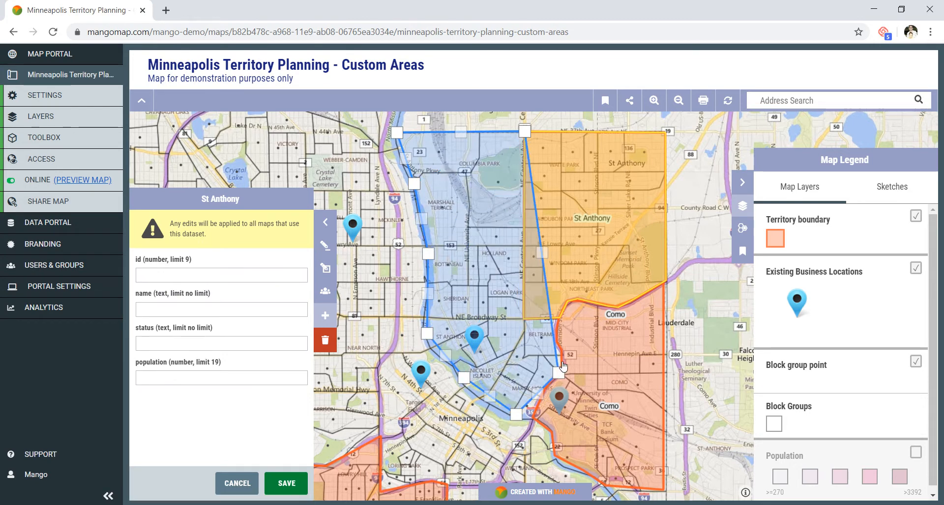
click(559, 351)
click(558, 318)
click(522, 317)
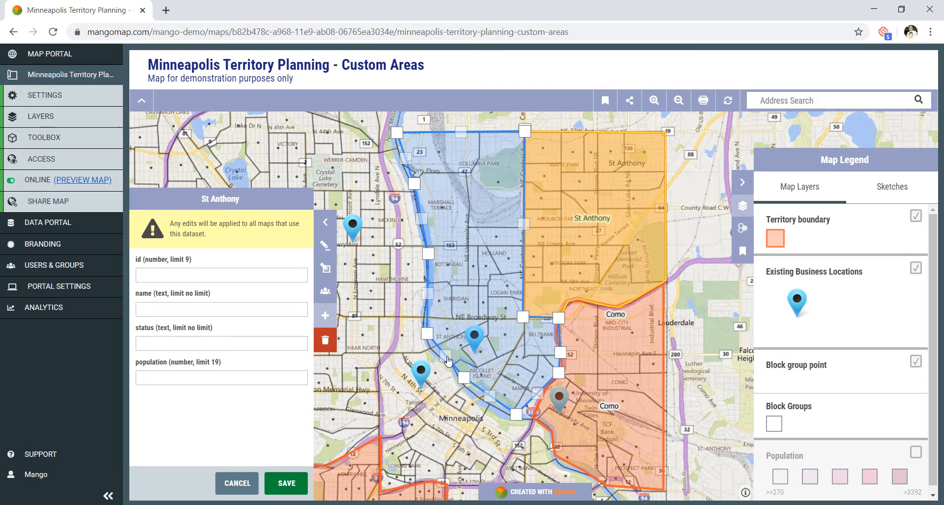
- Refine the new territory's western edge along the river and save it with the name Holland and status Available
drag(445, 356, 437, 353)
drag(427, 293, 432, 284)
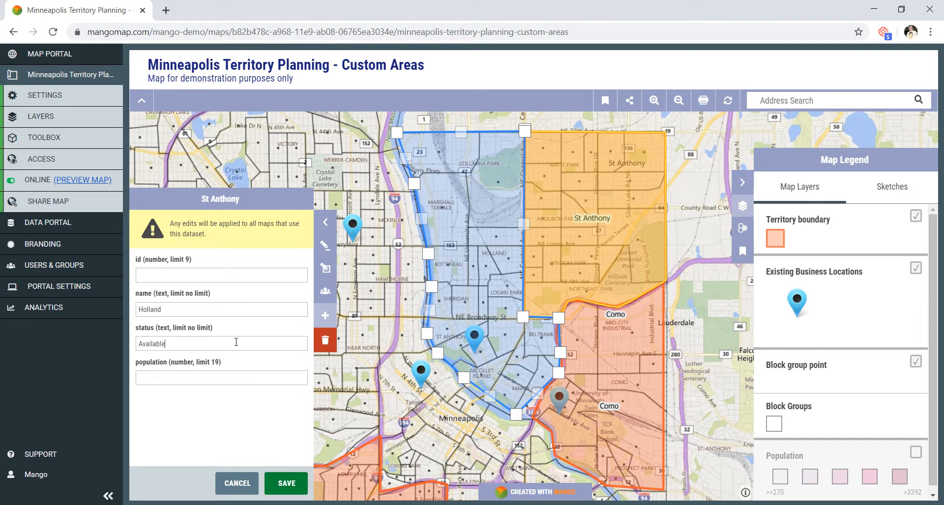
click(290, 484)
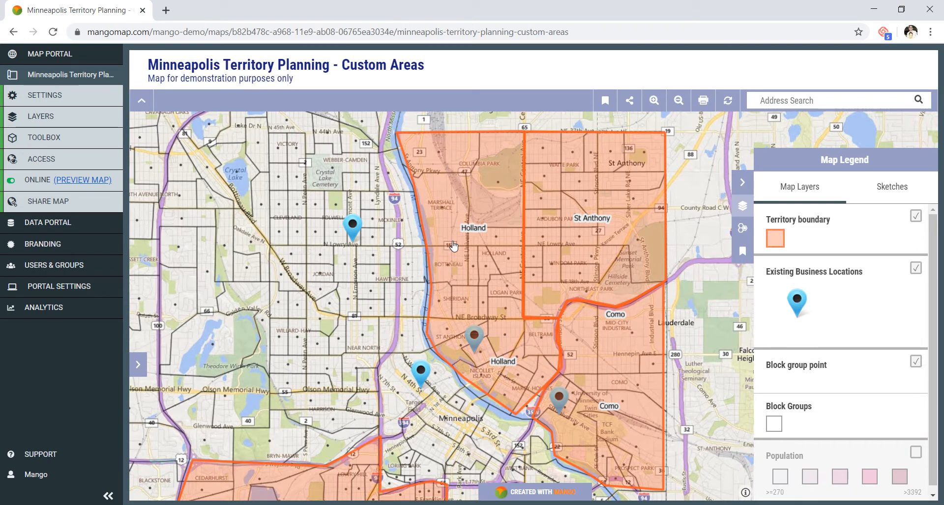
- Check the Holland territory's name, status and population details, and collapse them
click(492, 203)
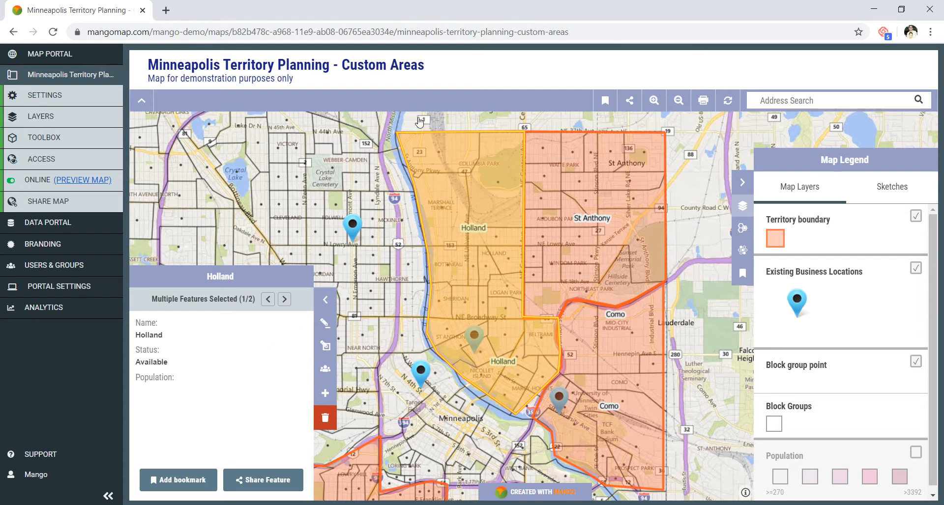
click(325, 300)
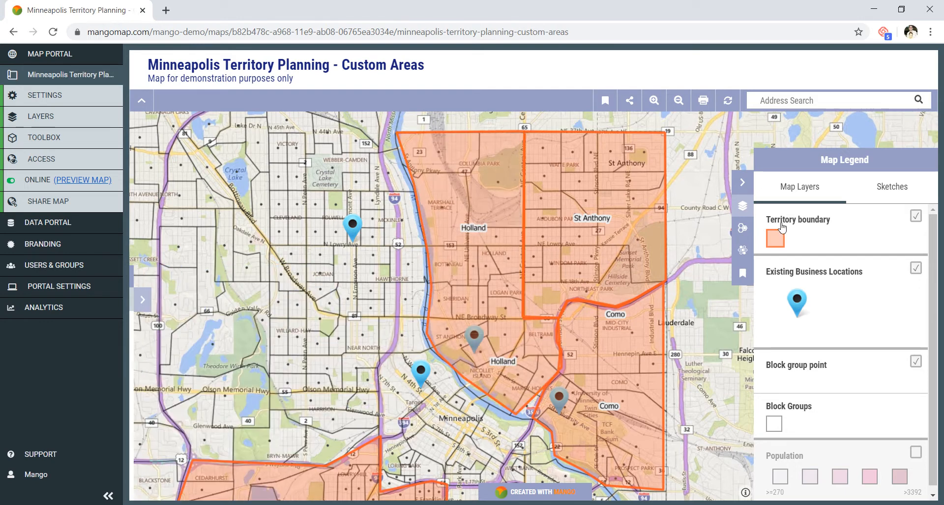
- Set up a Proximity Tool query for Block group points that are within selected Territories
click(742, 252)
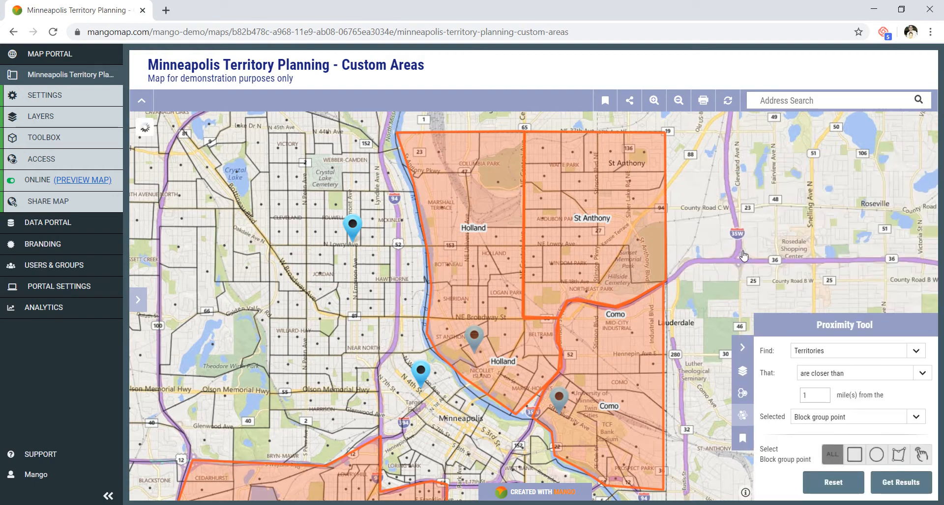
click(852, 355)
click(847, 383)
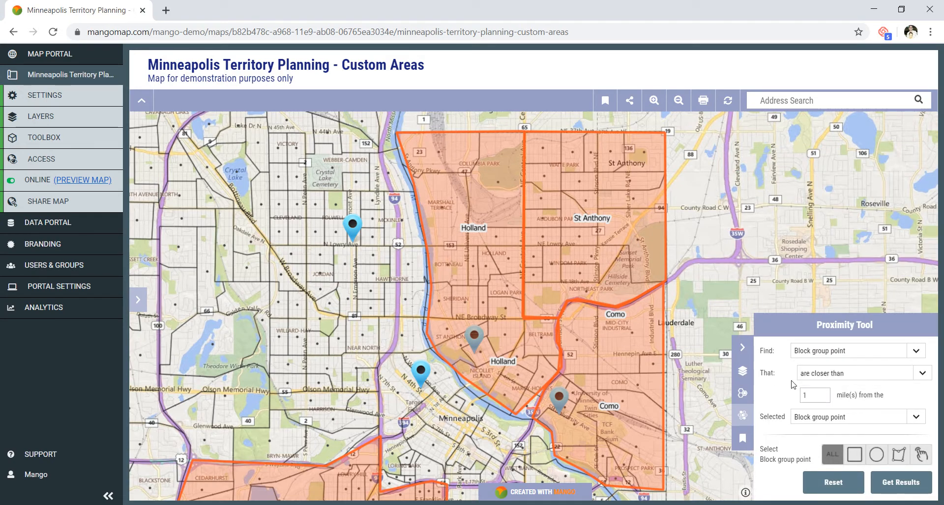
click(858, 423)
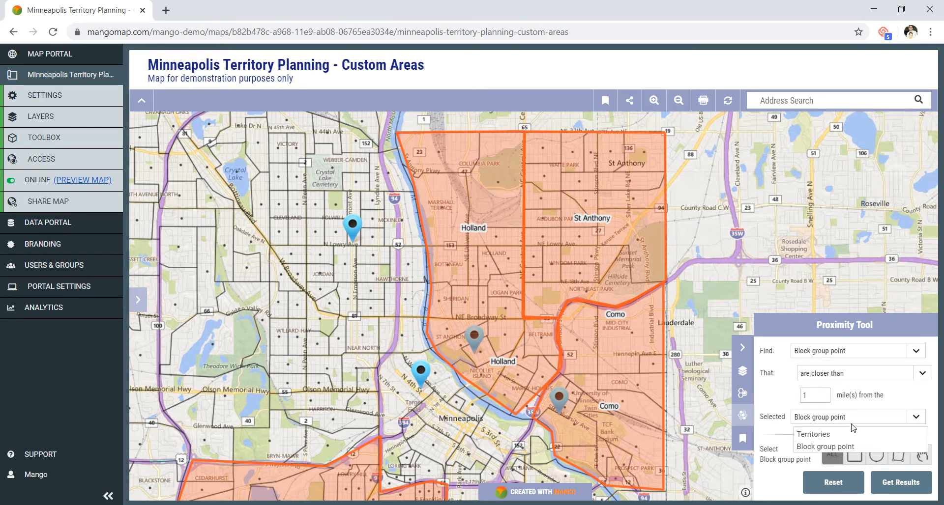
click(857, 433)
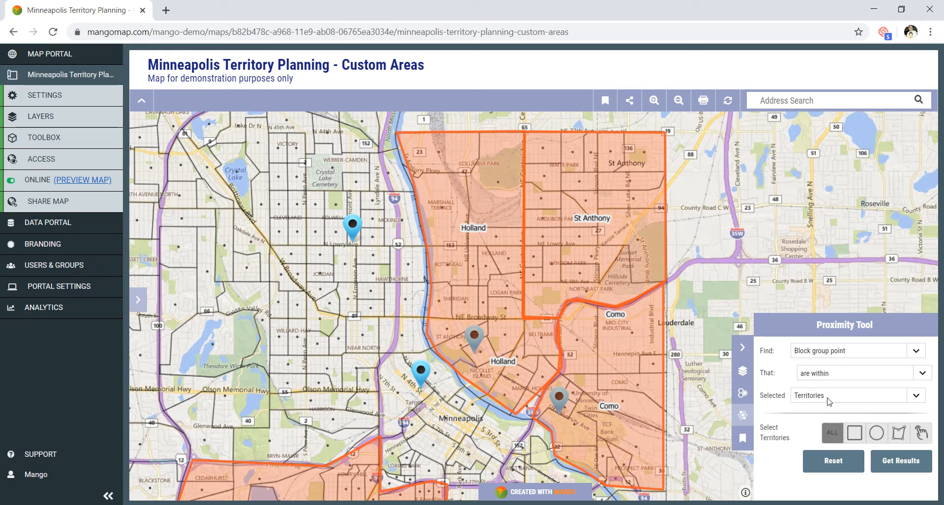
- Pick the Holland territory individually on the map as the search area and get the query results
click(921, 434)
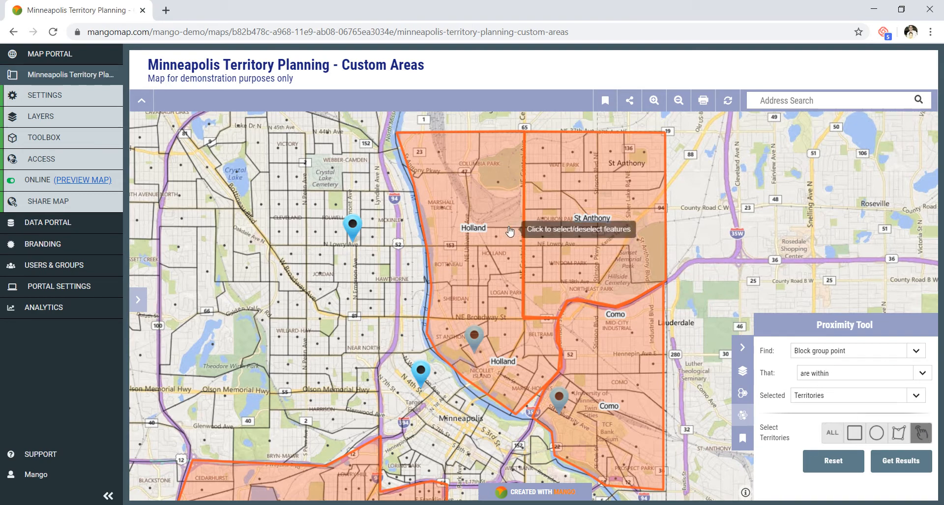
click(503, 212)
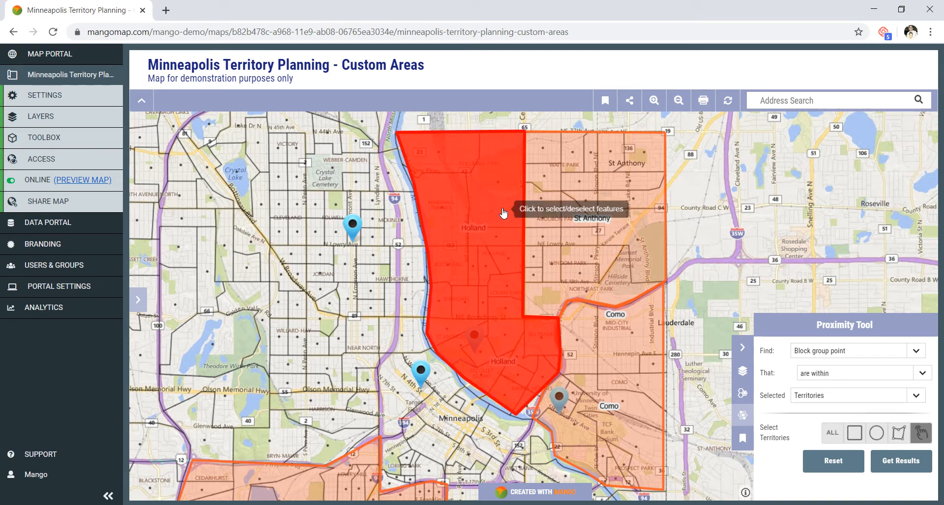
click(907, 466)
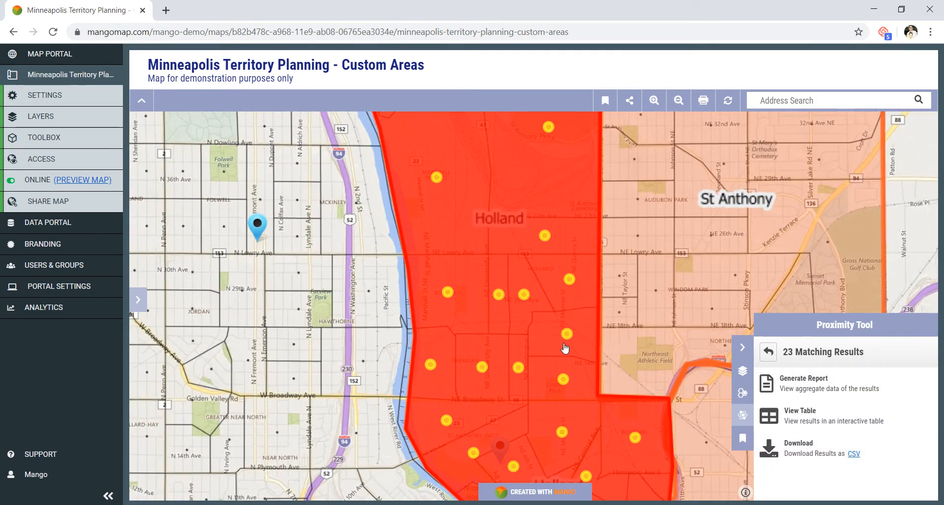
- Generate the aggregate report for the block group points in Holland, read the total population and return to the query
scroll(564, 346, down, 1)
drag(509, 304, 457, 297)
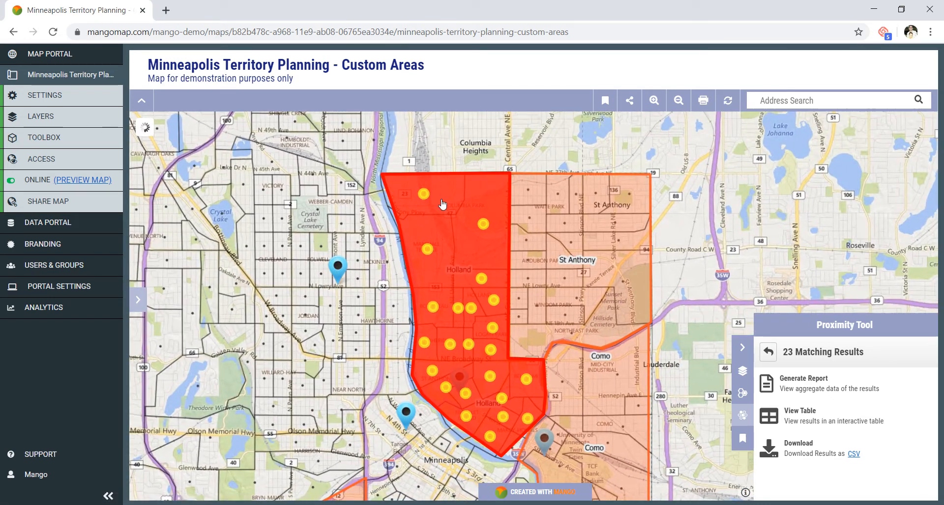
click(854, 385)
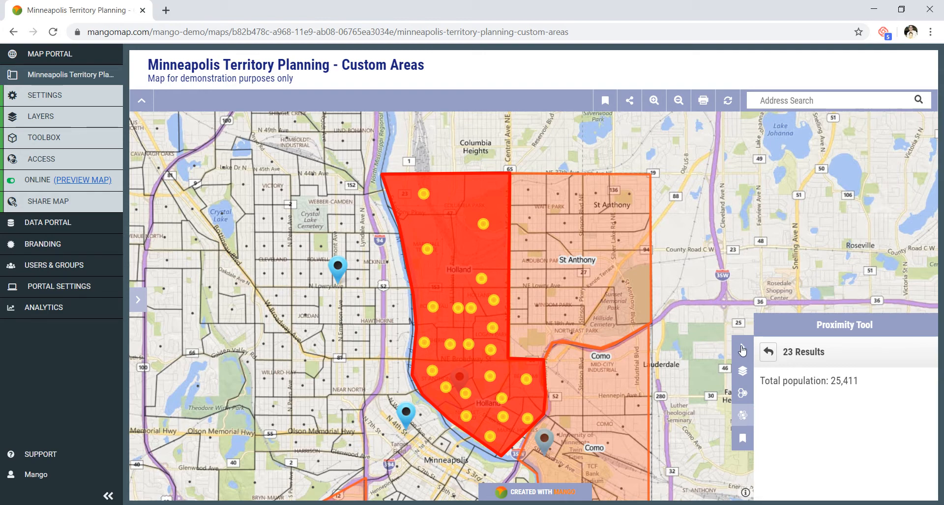
click(768, 353)
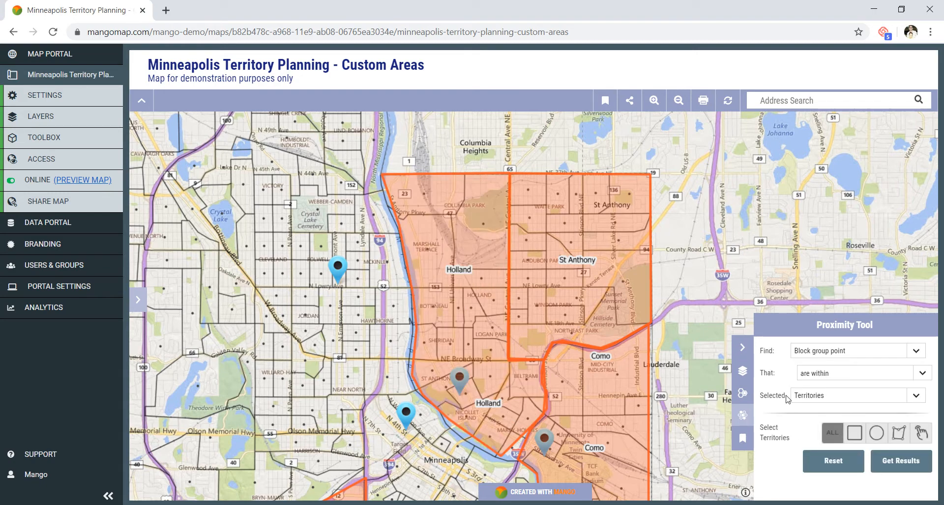
- Set the Holland territory's population to 25411, save the edit and check its details
click(743, 373)
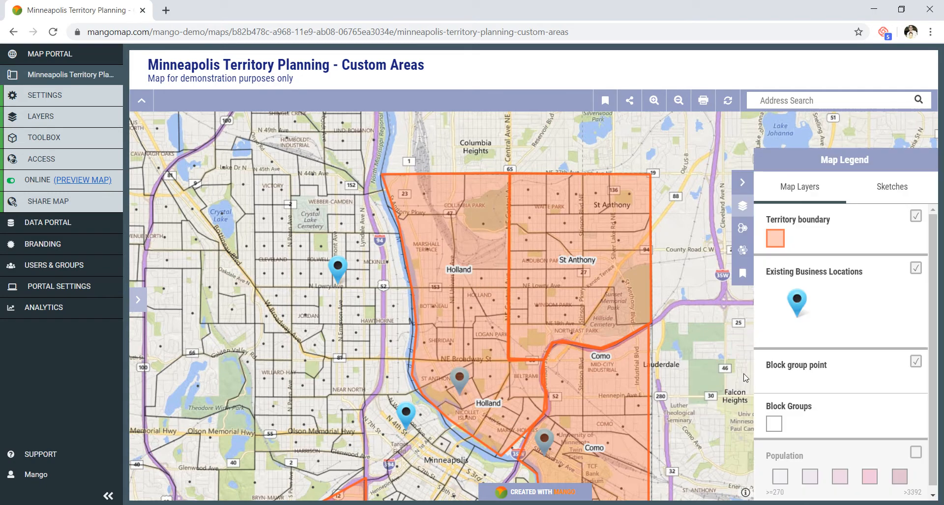
click(492, 248)
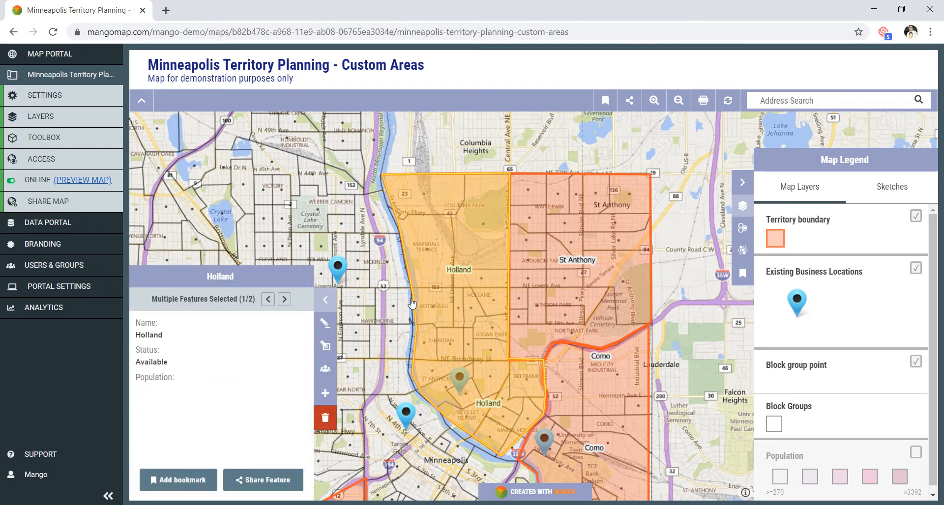
click(324, 325)
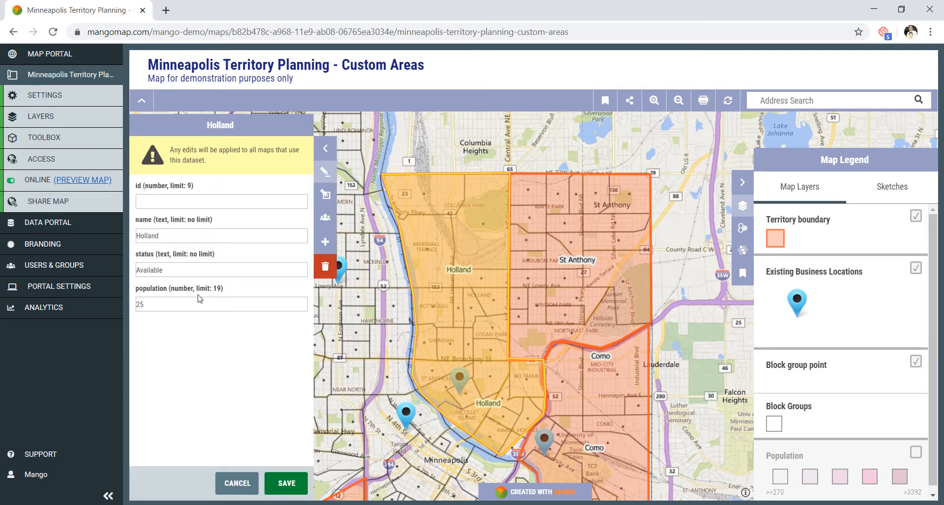
text(411)
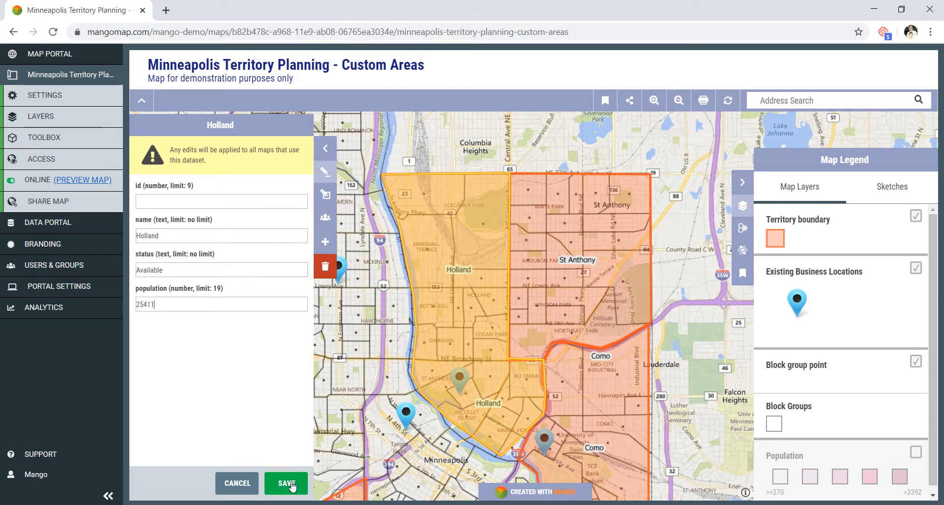
click(286, 483)
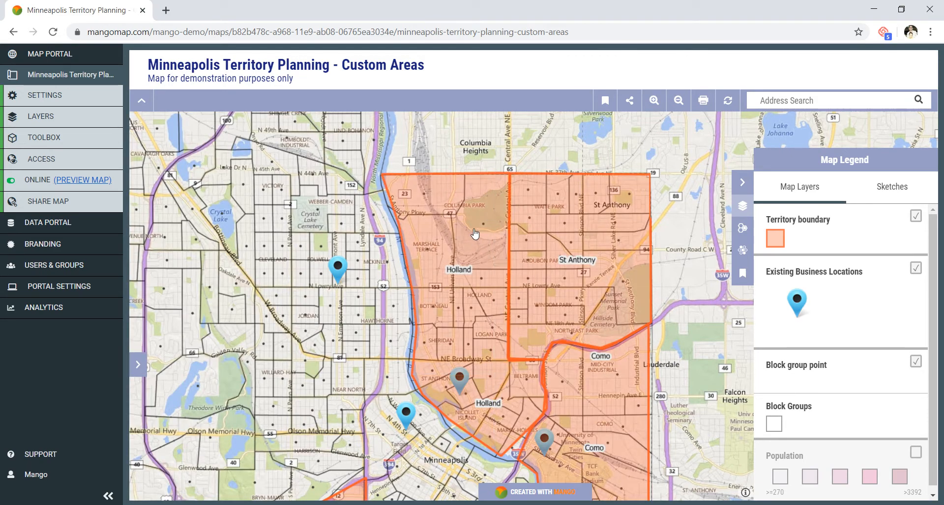
click(477, 216)
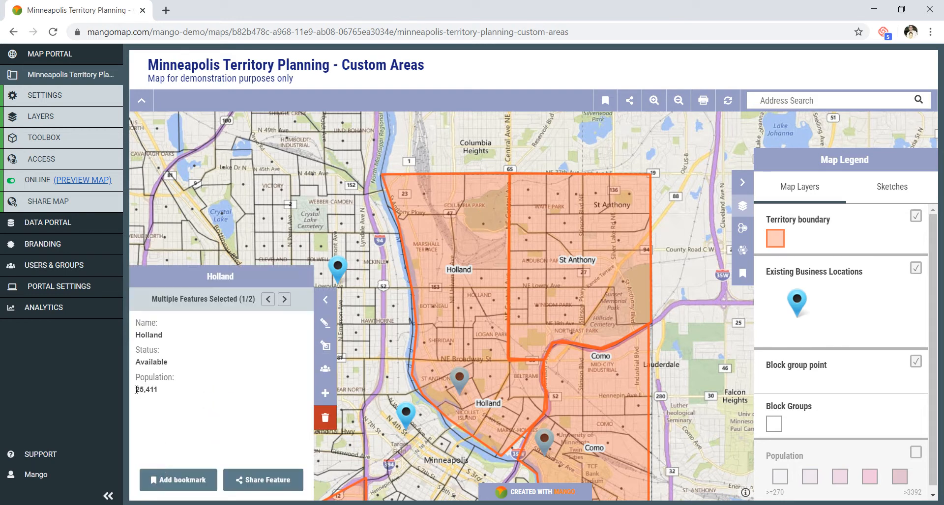
- Clear the previous address search and show the map layers list with Business Locations switched on
drag(136, 389, 183, 391)
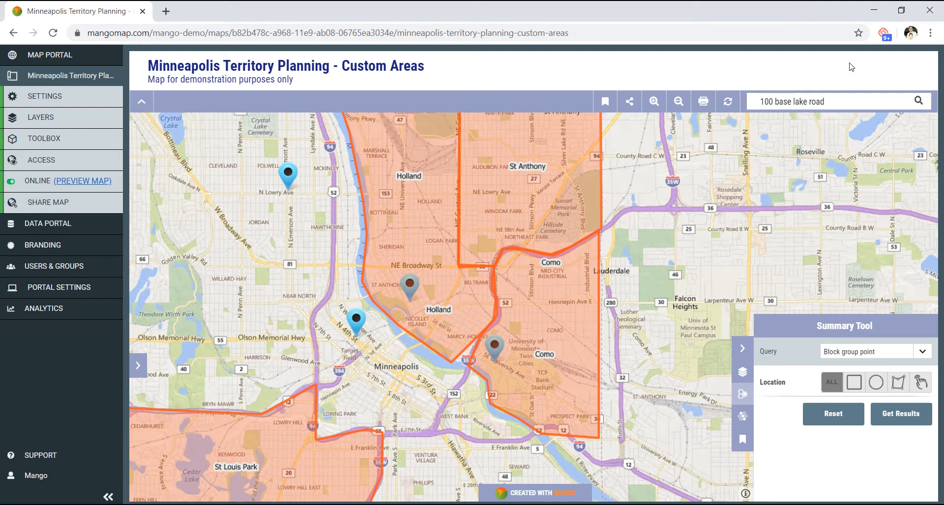
drag(860, 96, 579, 78)
key(BackSpace)
click(742, 372)
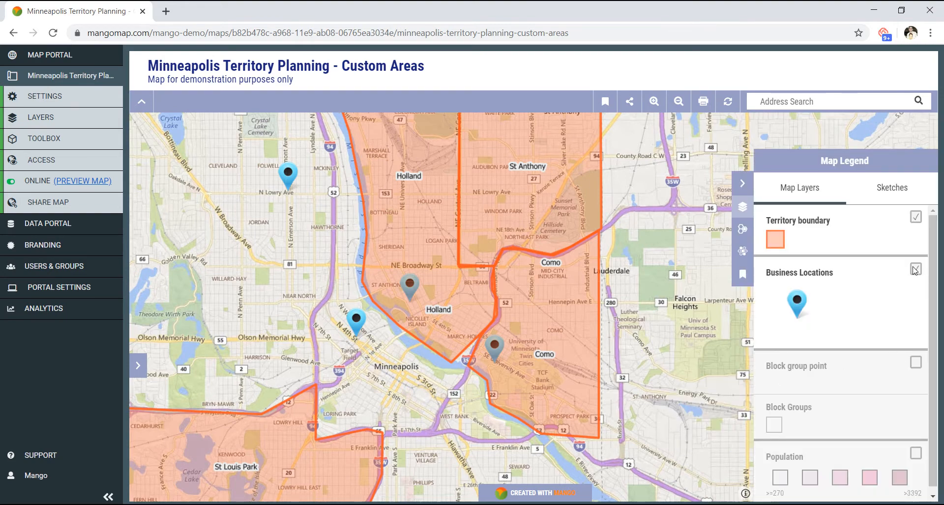
click(914, 269)
click(915, 269)
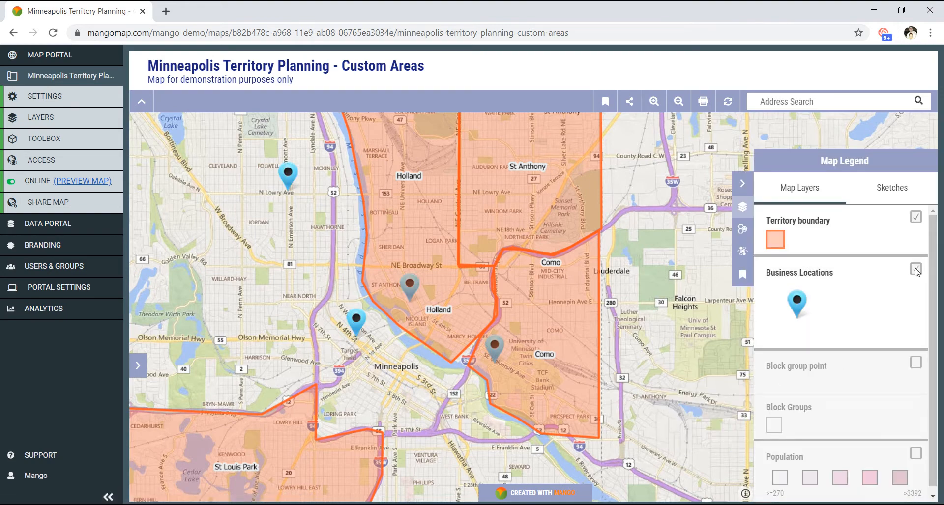
- Start adding a new Business Locations feature from the North Loop marker and locate the new Bass Lake Road site through the address search
click(357, 332)
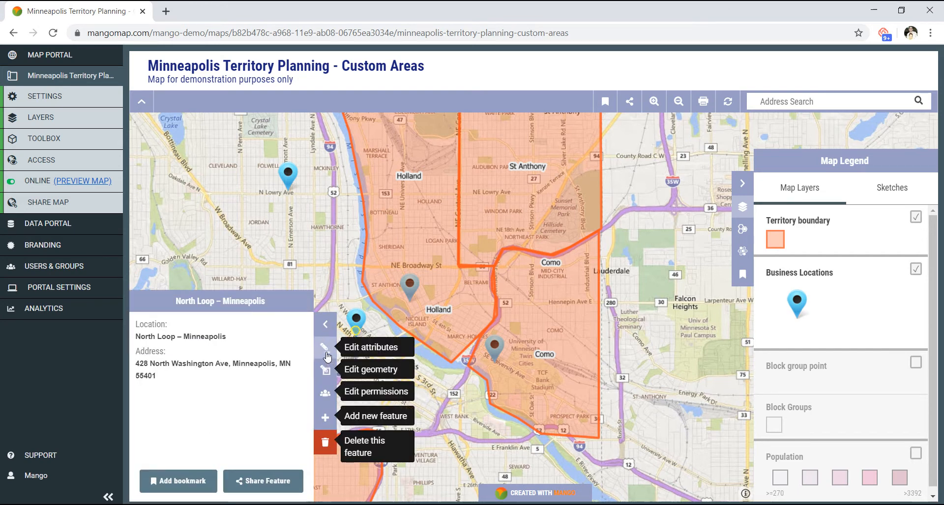
click(326, 421)
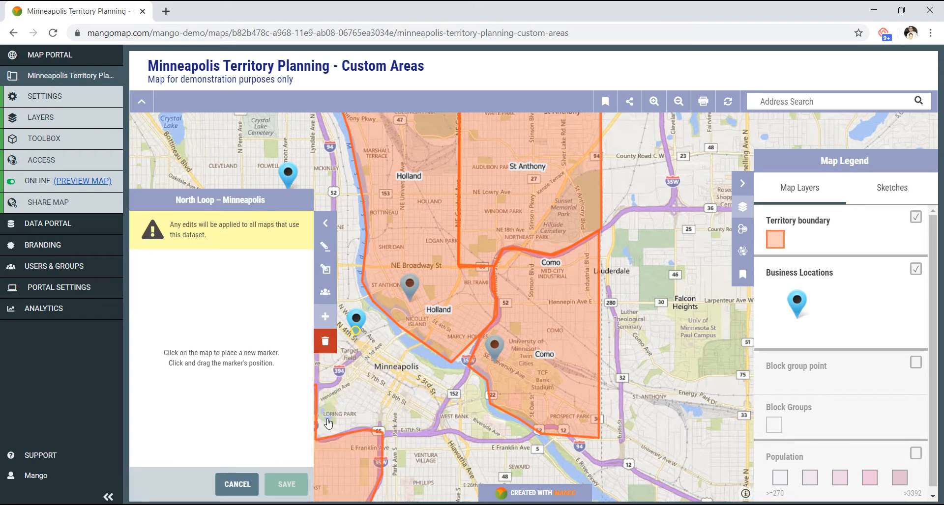
click(829, 104)
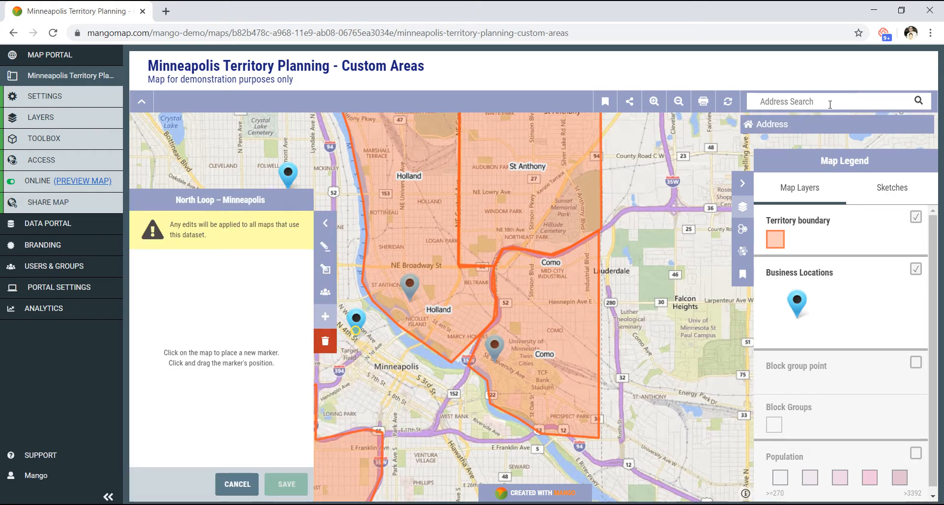
text(100)
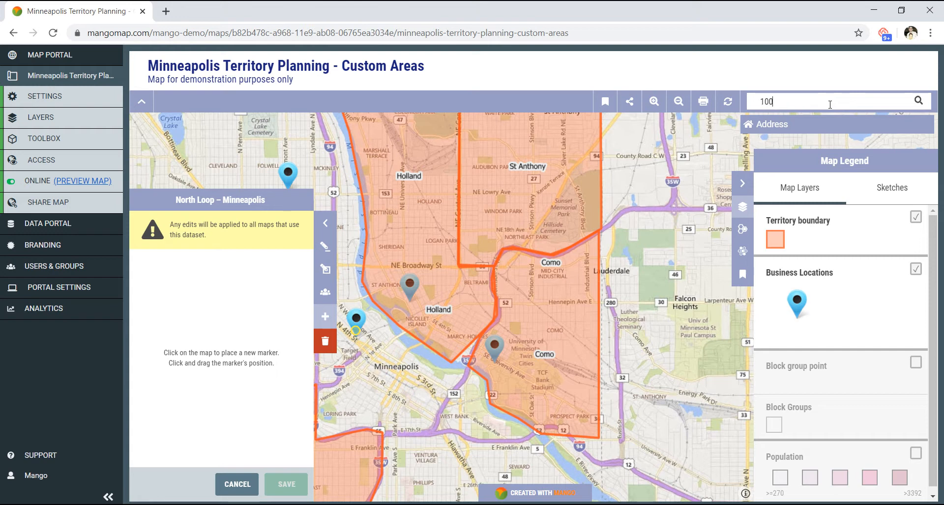
text( Ba)
text(ss Lake rd)
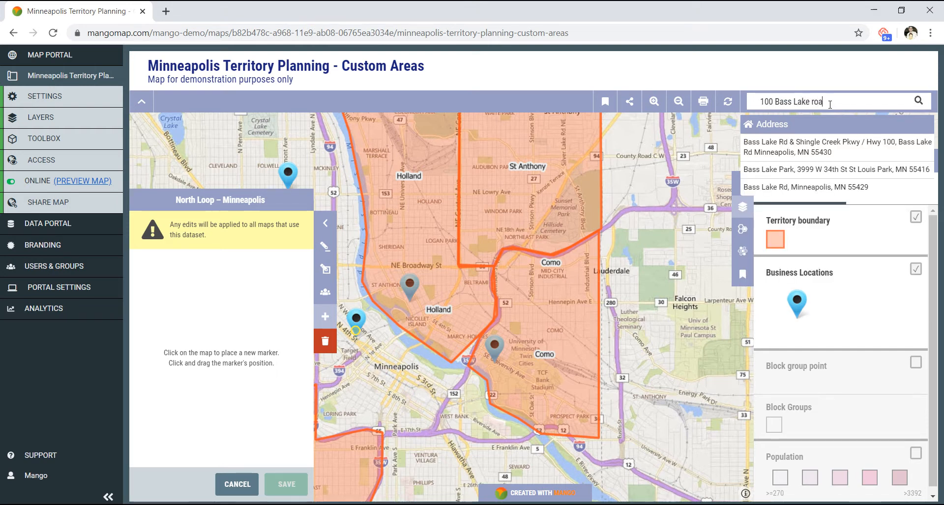
text(d)
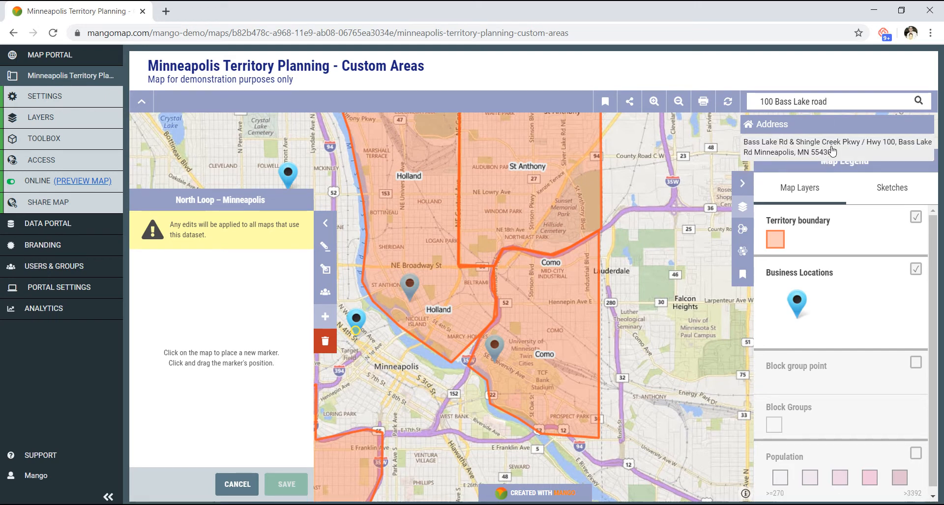
click(831, 151)
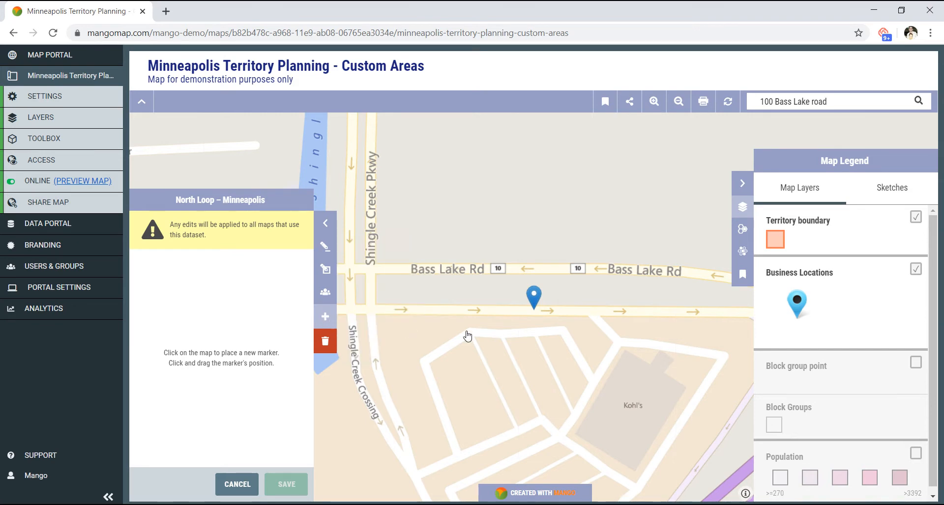
- Place the new business marker at the found Bass Lake Rd address, name its location Base Lake Road and save it
click(535, 317)
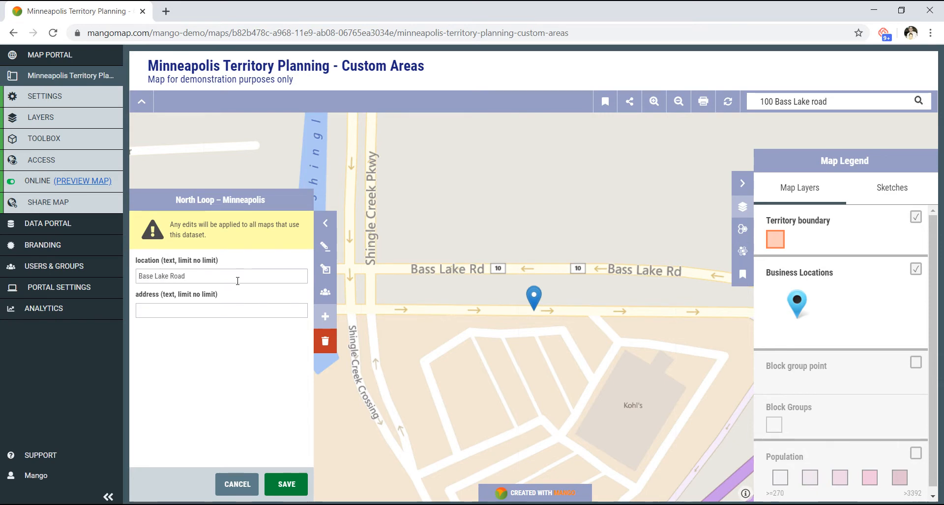
click(287, 484)
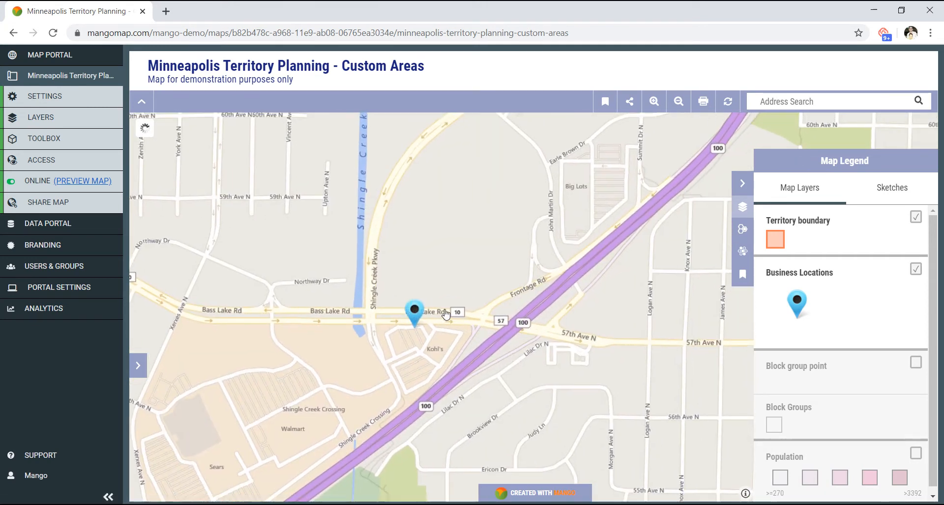
scroll(451, 319, down, 1)
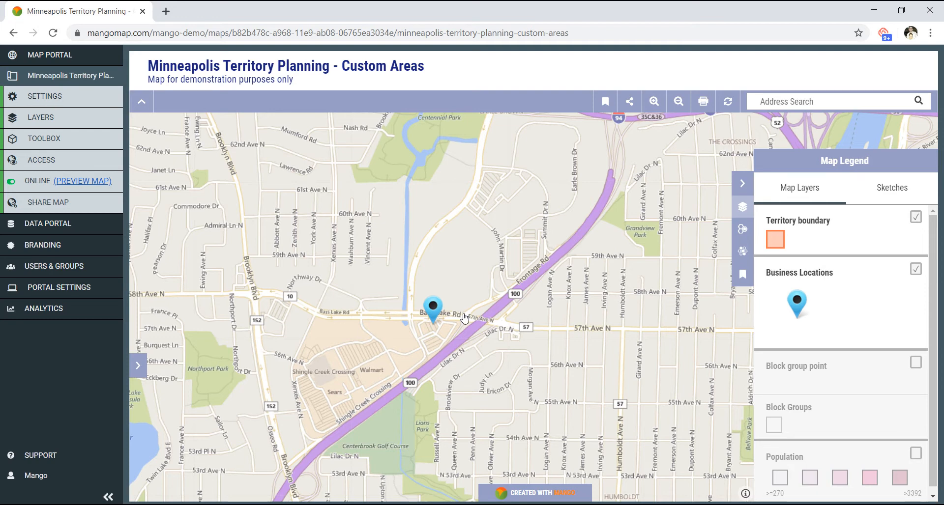
- Open the existing Wayazata sketch and delete it
click(891, 189)
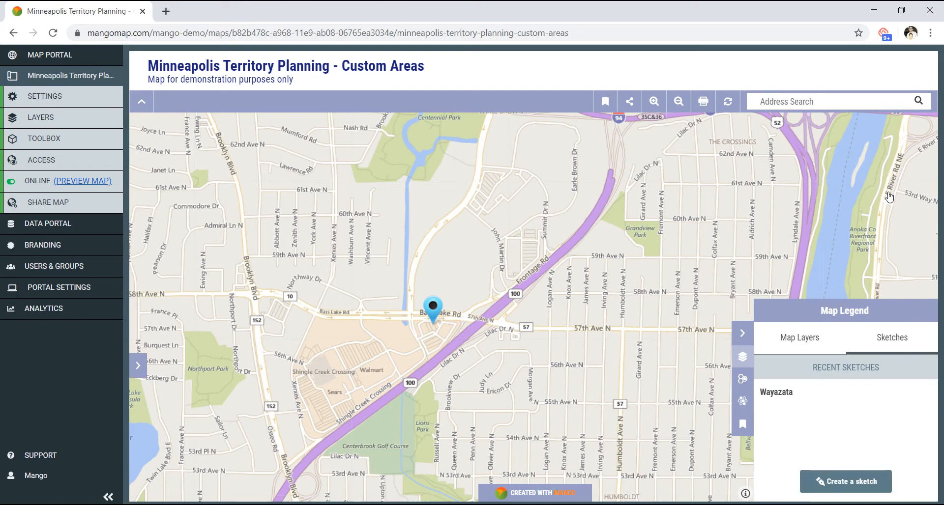
click(825, 395)
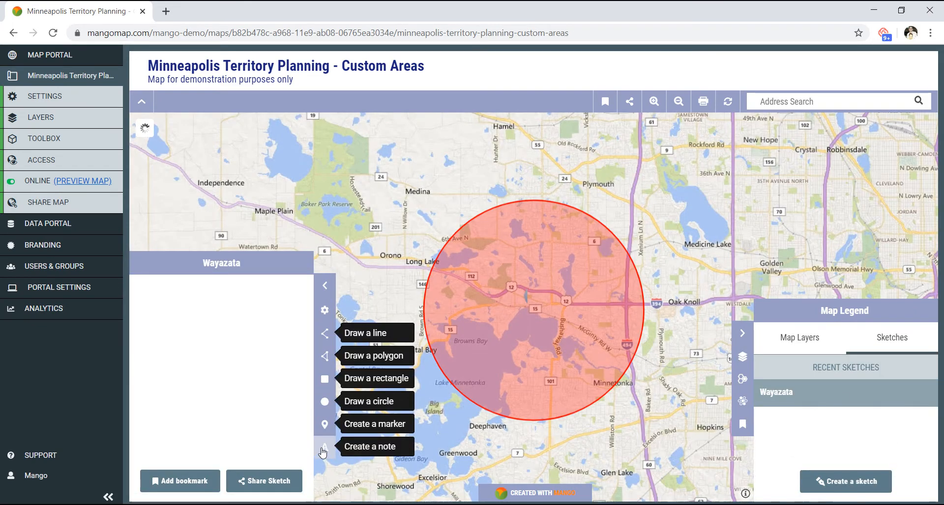
click(326, 310)
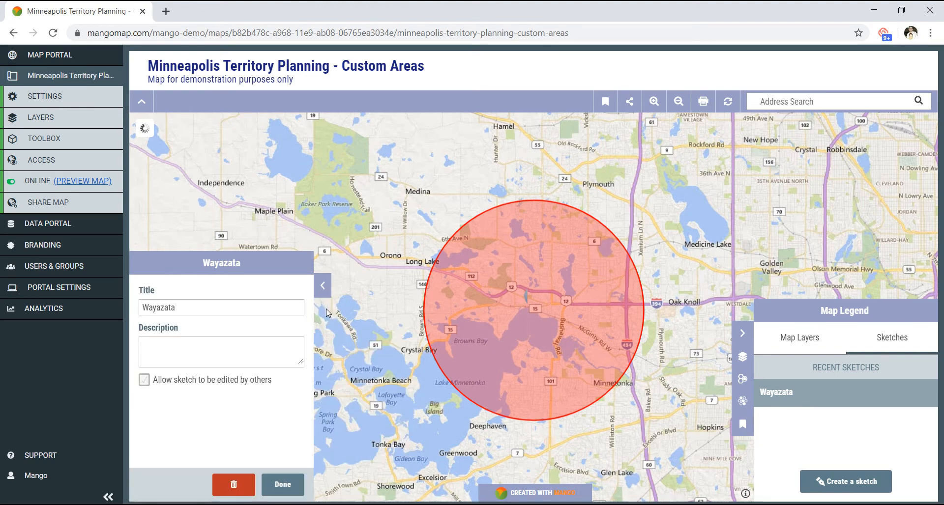
click(233, 485)
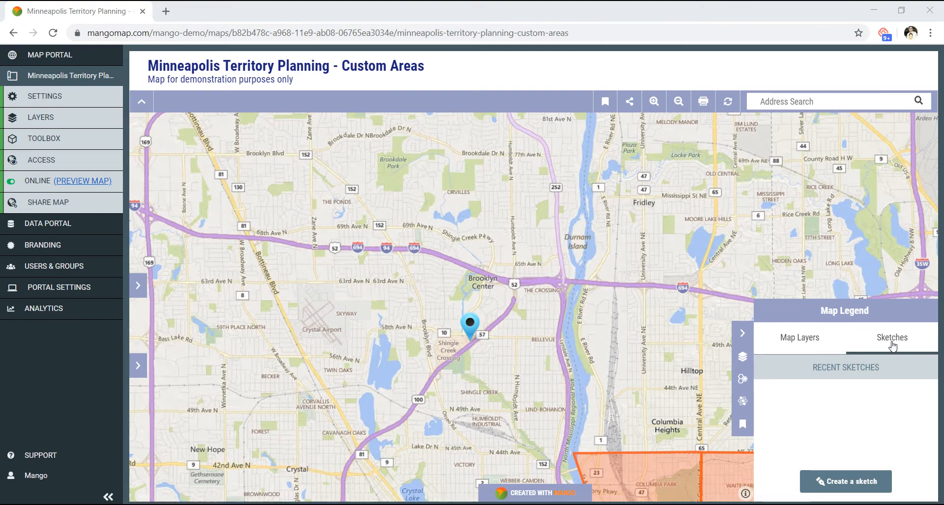
- Create a new sketch titled "Bass Lake 3miles"
click(853, 486)
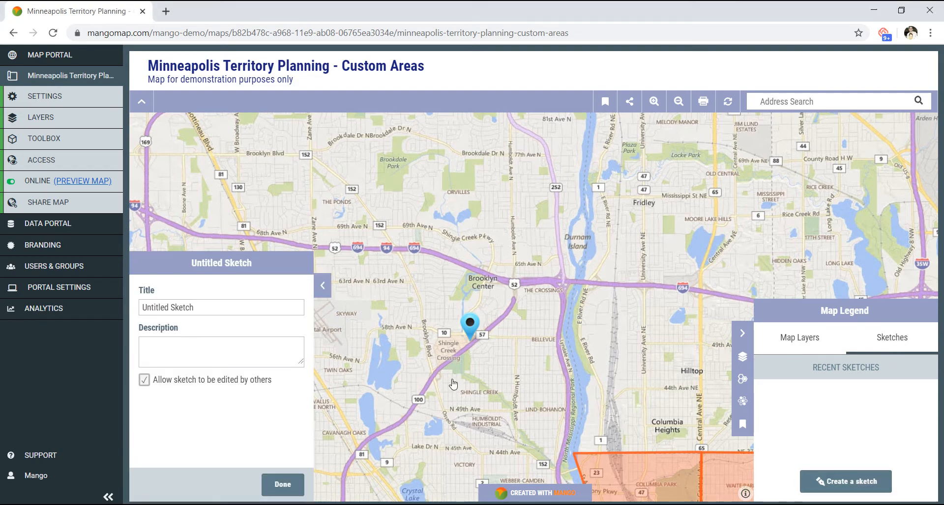
drag(228, 306, 60, 302)
text(Bass Lake)
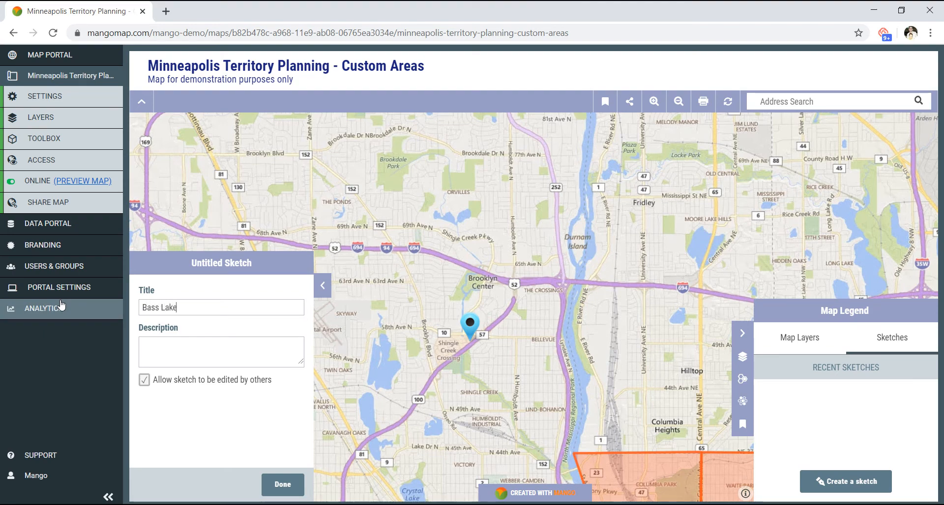
text( 3miles)
click(291, 488)
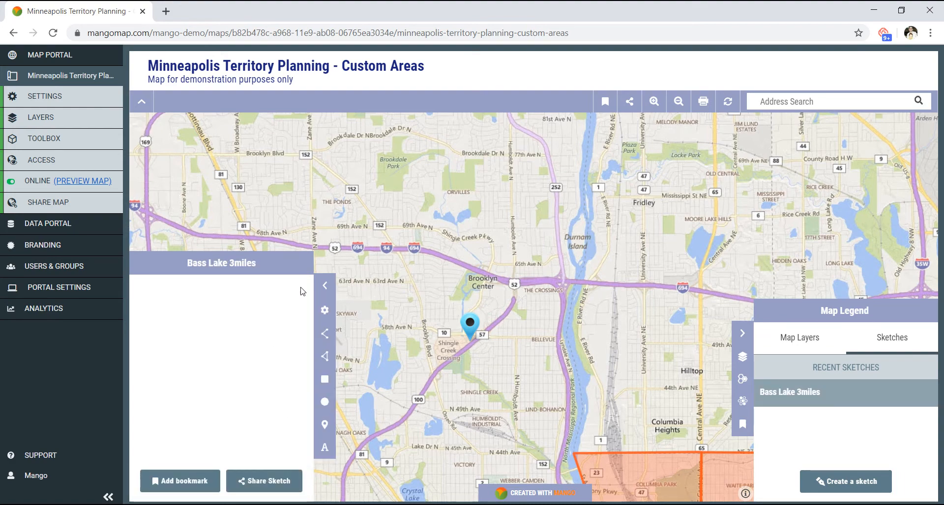
- Draw a 3-mile circle centred on the Bass Lake marker, set its stroke and fill colours to #ff9900 and finish the sketch
click(325, 402)
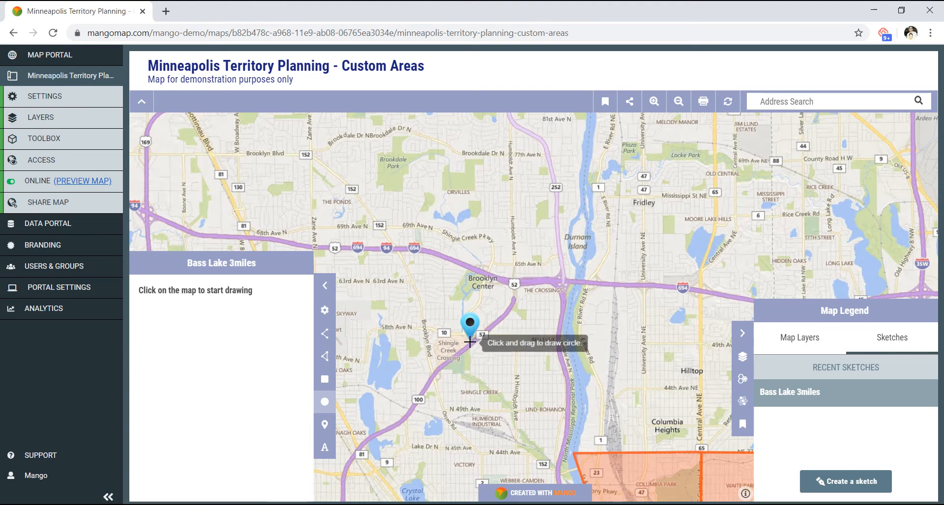
mouse_move(471, 341)
mouse_down()
mouse_move(551, 374)
mouse_move(659, 243)
mouse_move(662, 176)
mouse_move(666, 244)
mouse_up()
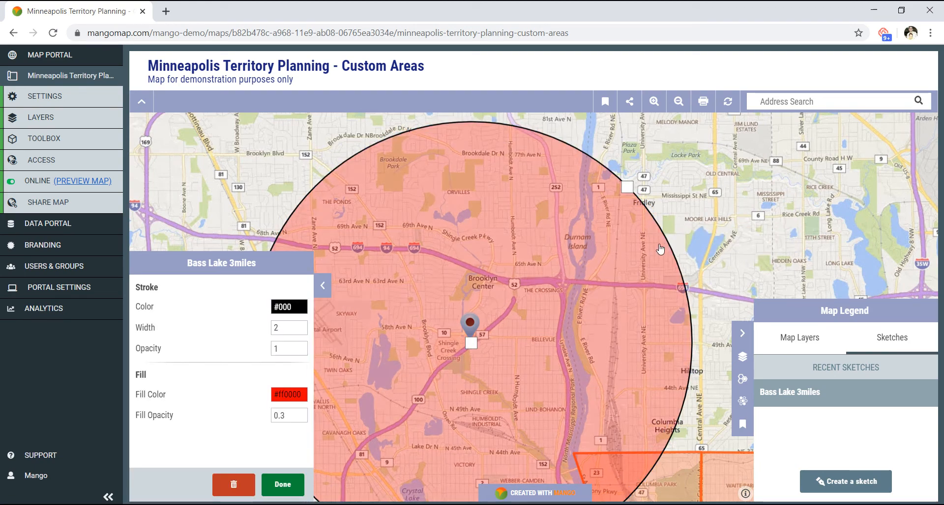
click(289, 309)
click(285, 328)
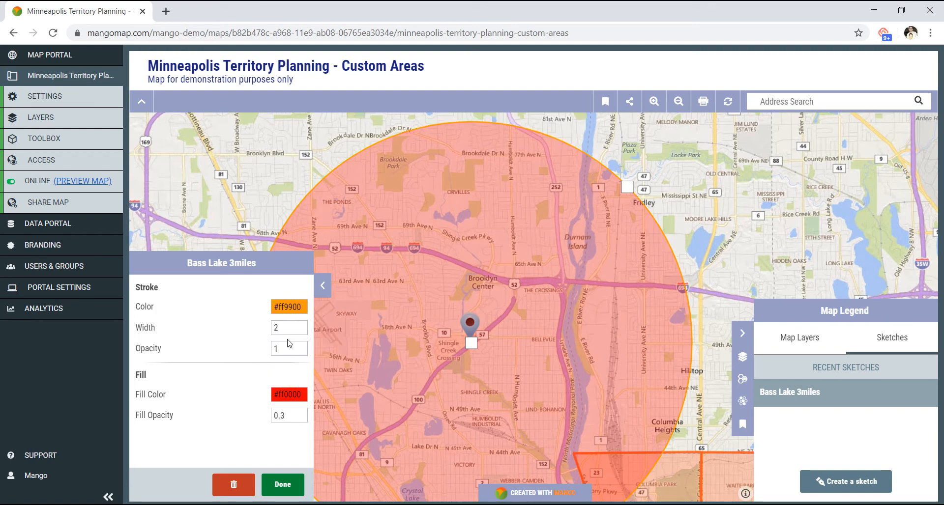
click(289, 395)
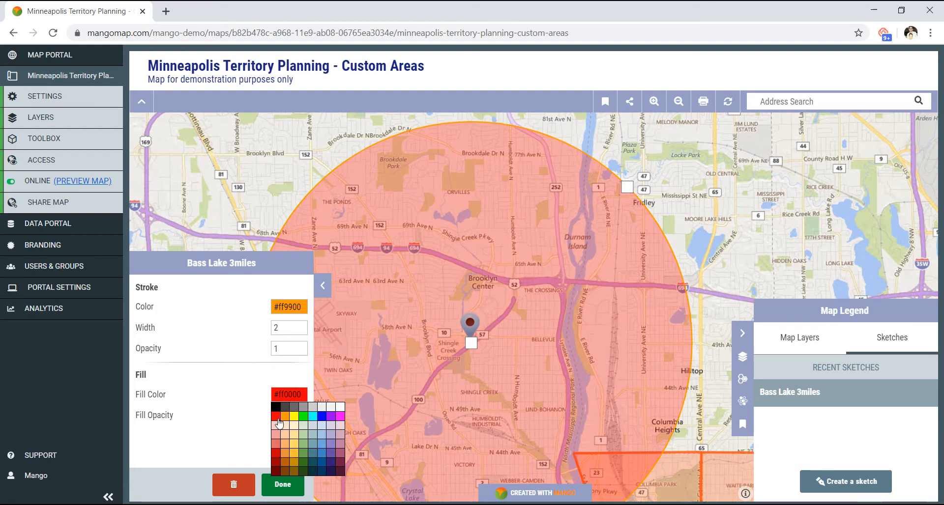
click(285, 416)
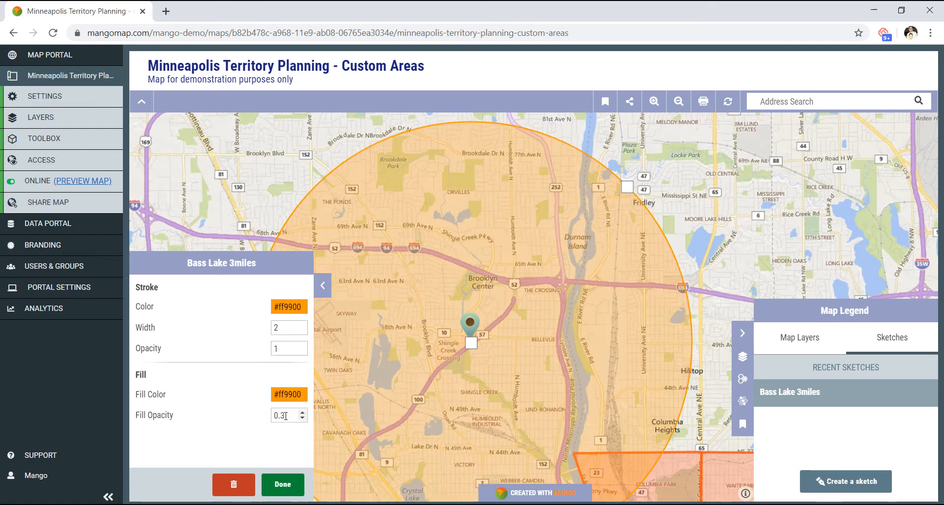
click(295, 487)
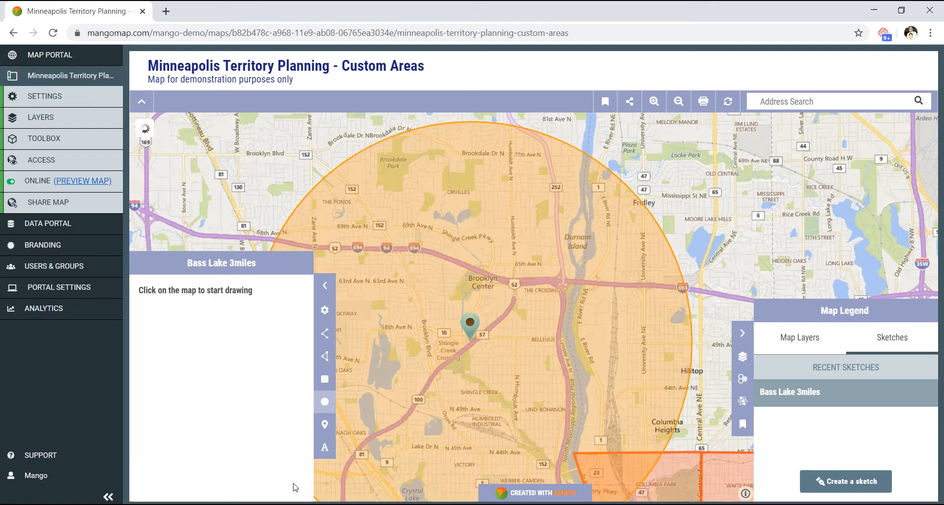
click(329, 290)
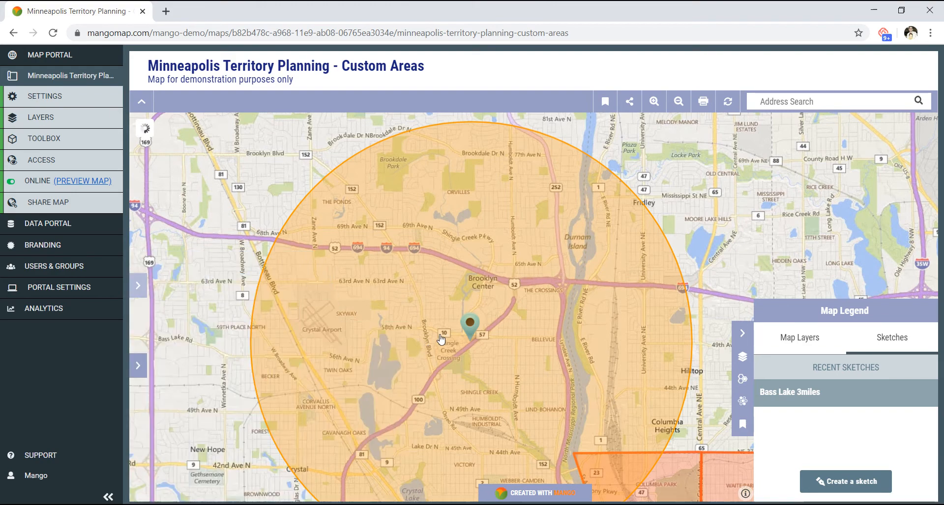
scroll(522, 388, down, 1)
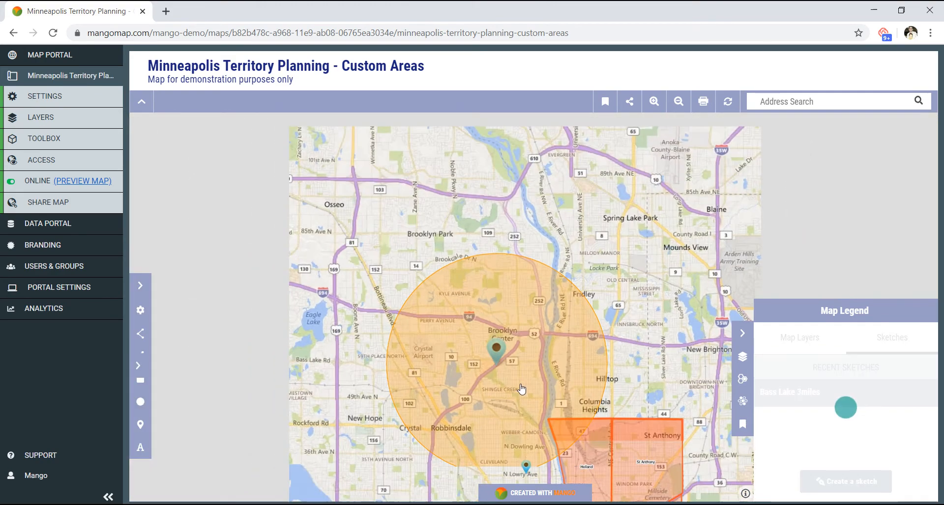
drag(521, 387, 492, 362)
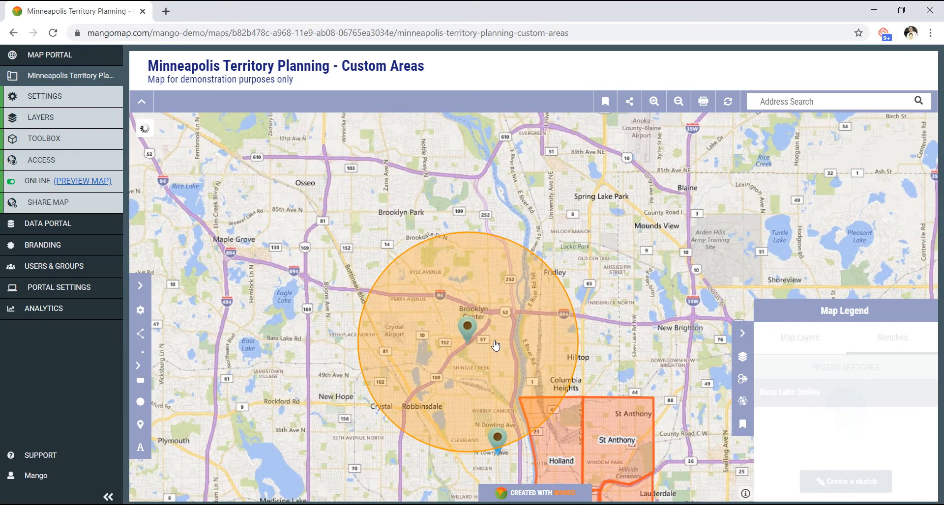
scroll(493, 361, up, 1)
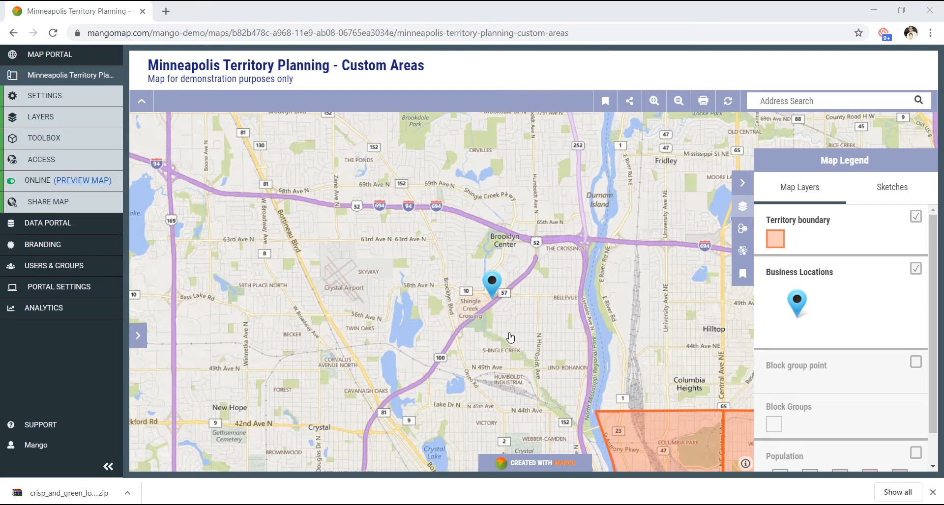
- Query the block group points within a circle drawn around the Bass Lake marker and generate the aggregate population report
click(493, 302)
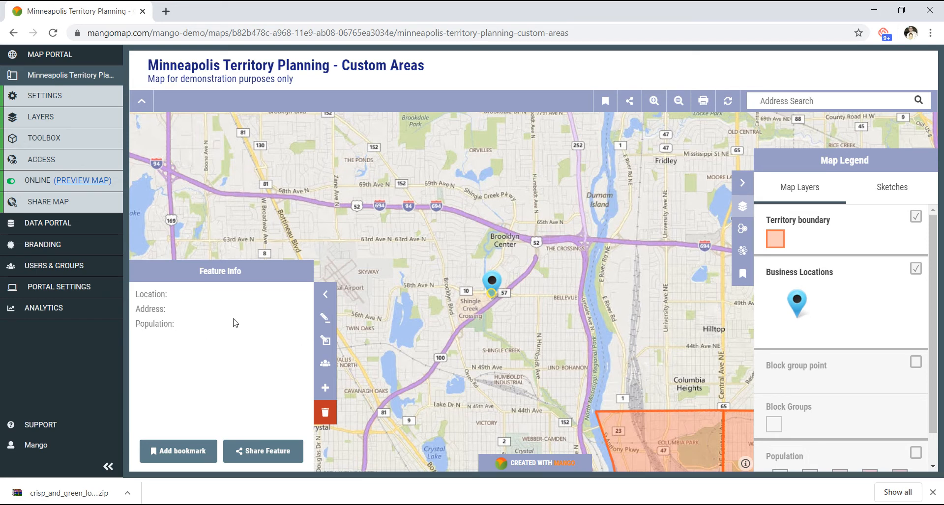
click(325, 295)
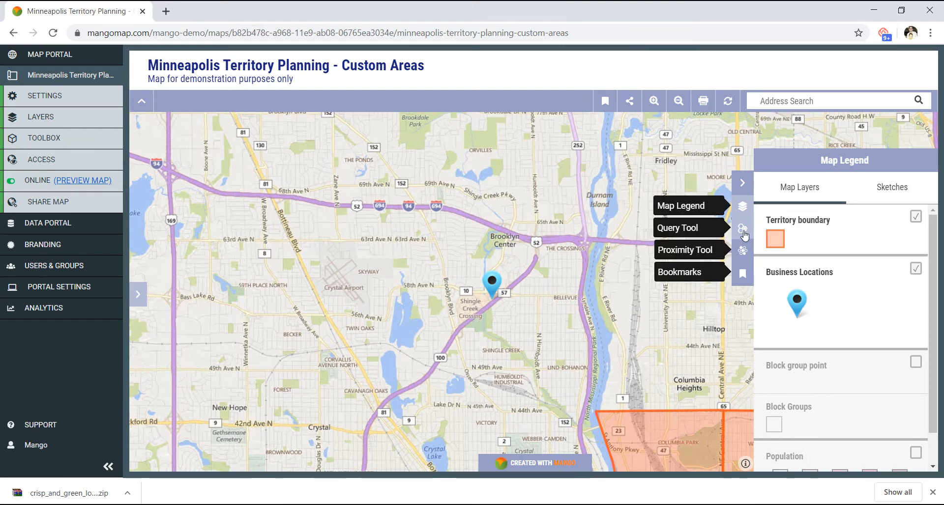
click(743, 235)
click(876, 352)
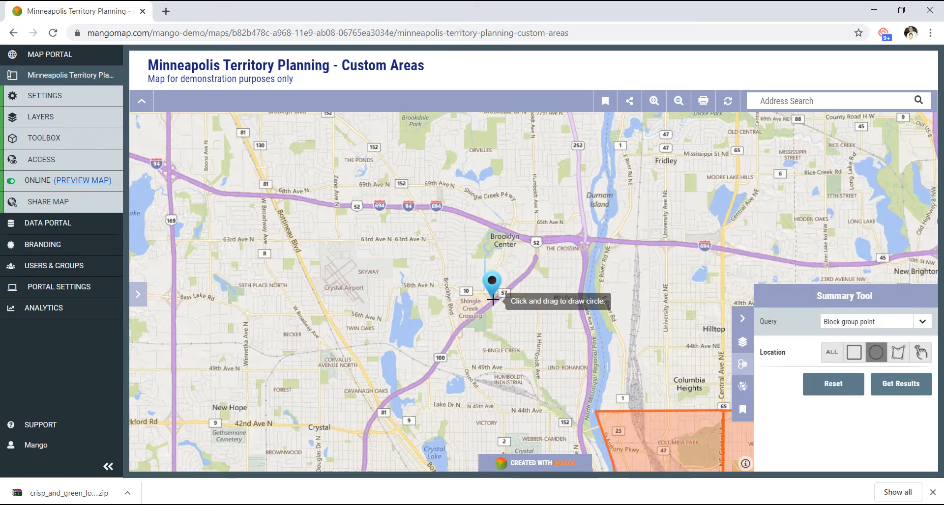
drag(492, 299, 691, 207)
click(916, 391)
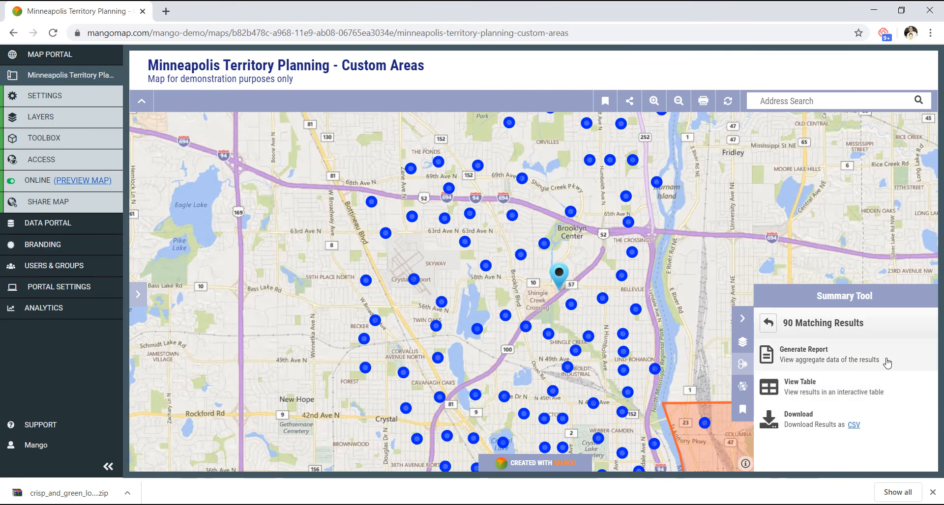
click(886, 360)
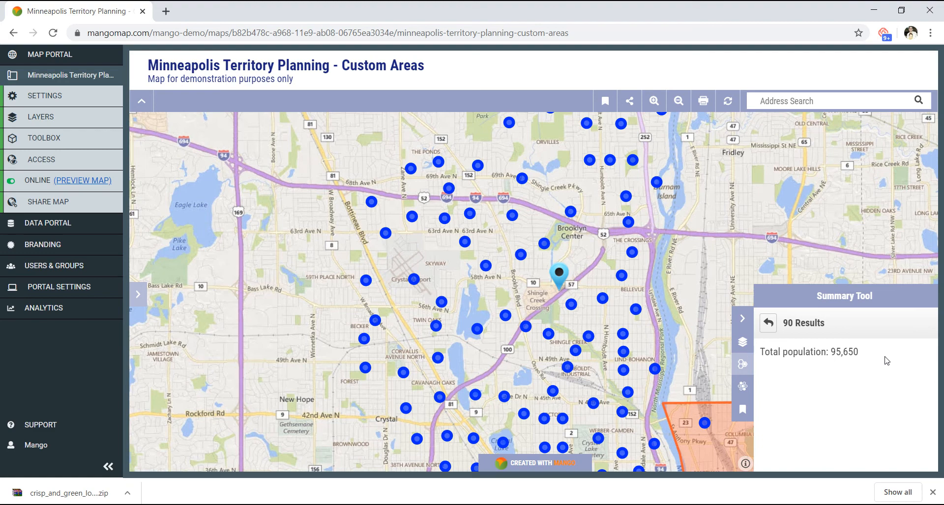
- Exit the summary results and save a population of 95650 for the Bass Lake business location marker
click(766, 327)
click(767, 326)
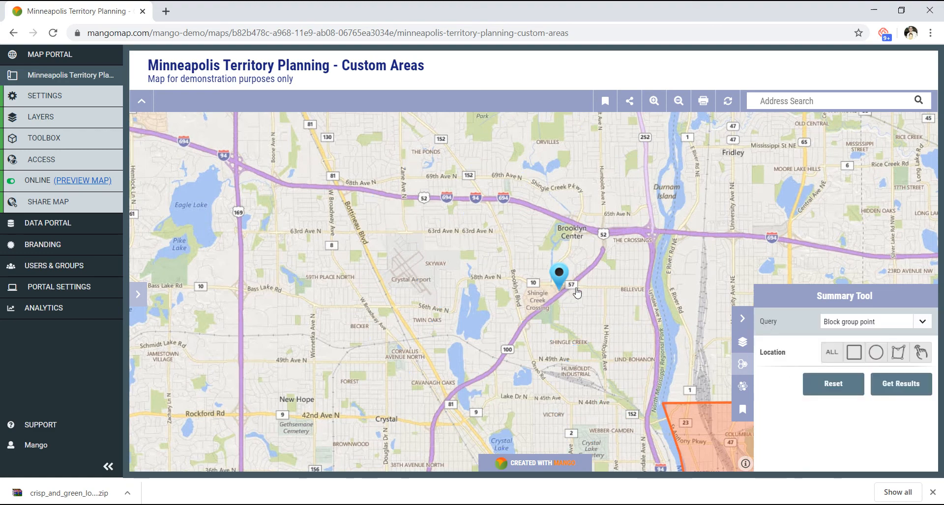
click(559, 291)
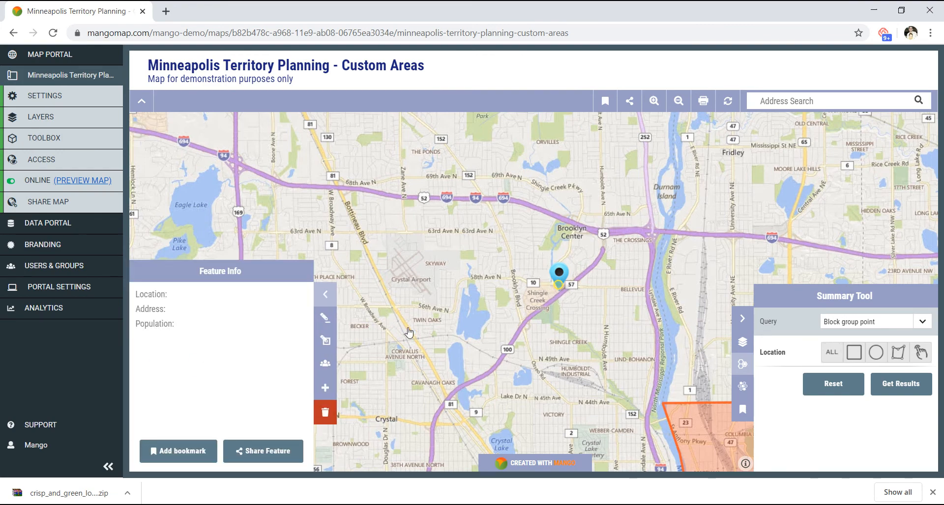
click(324, 321)
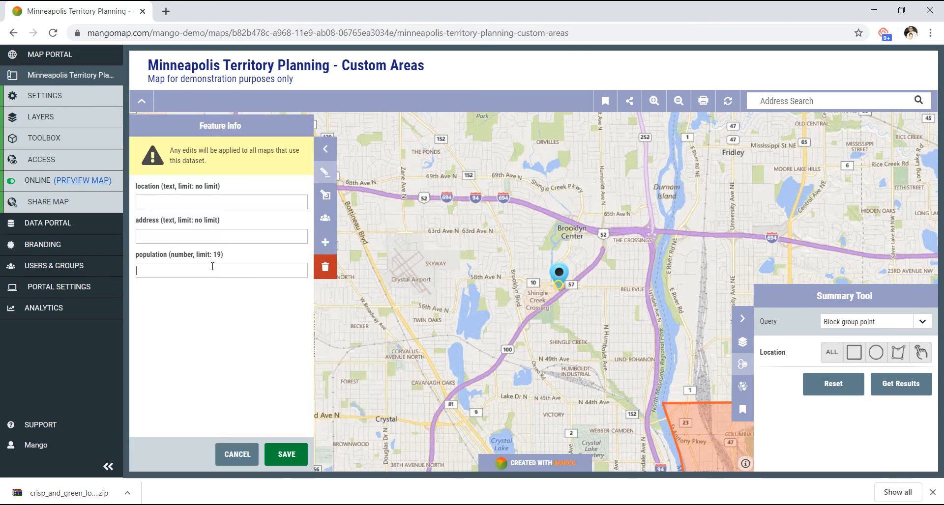
click(212, 266)
text(95650)
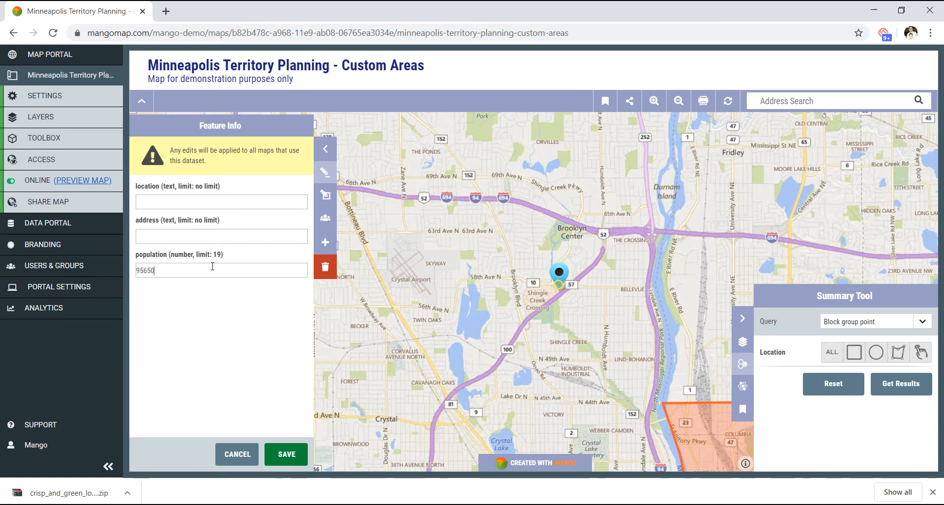
click(287, 455)
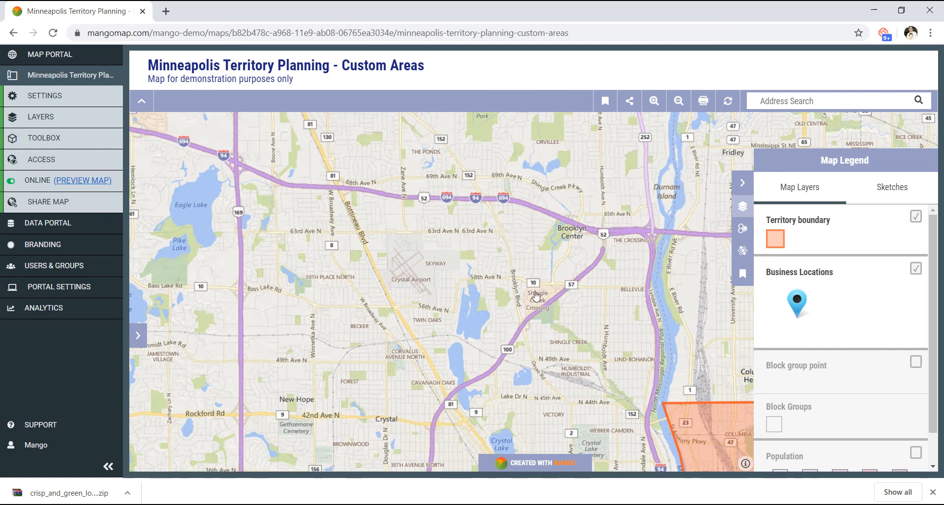
- Review the Bass Lake marker's feature info and show the "Bass Lake 3miles" sketch on the map
click(559, 290)
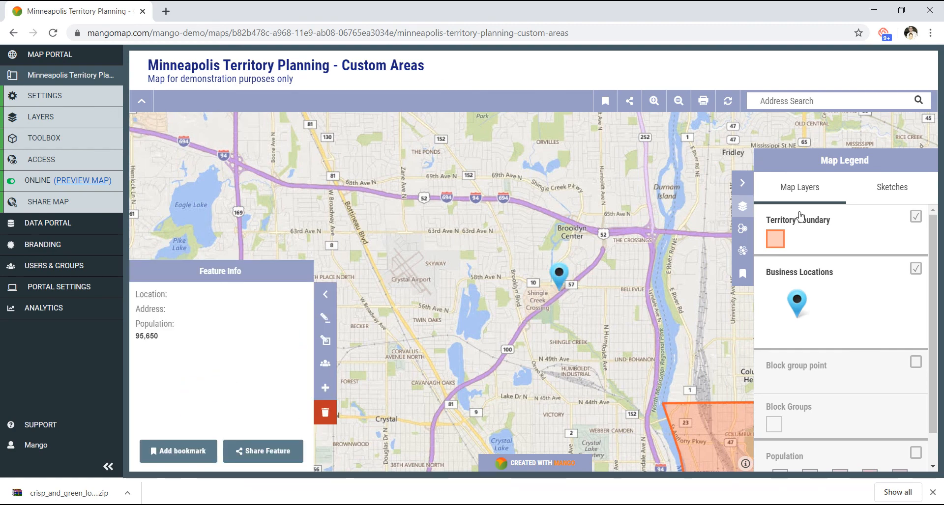
click(898, 192)
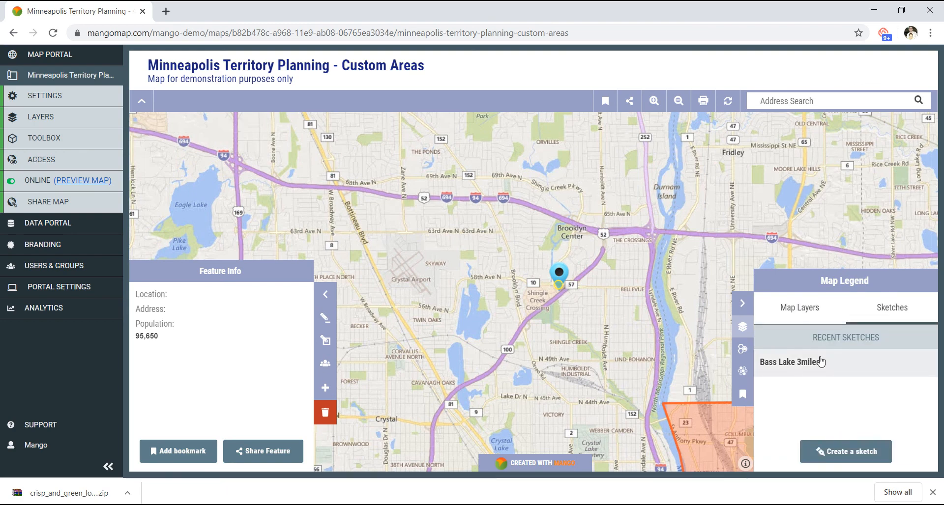
click(820, 359)
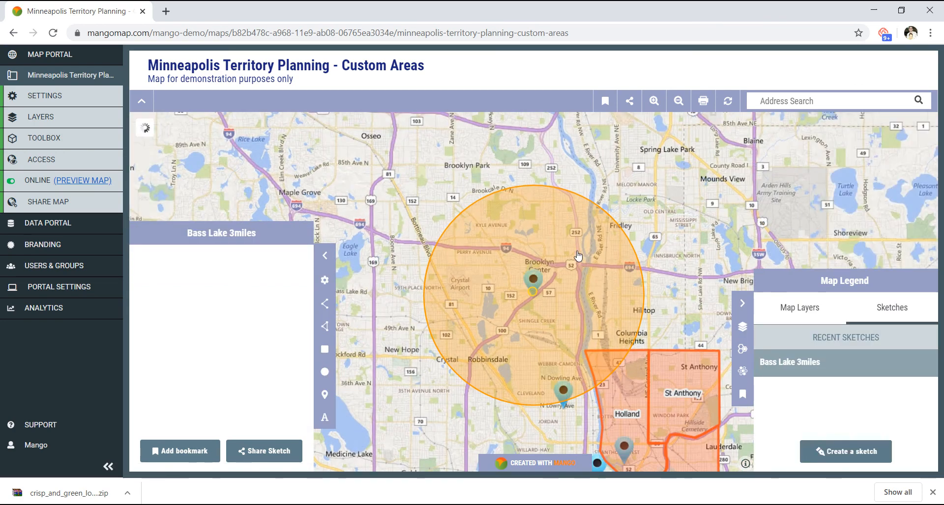